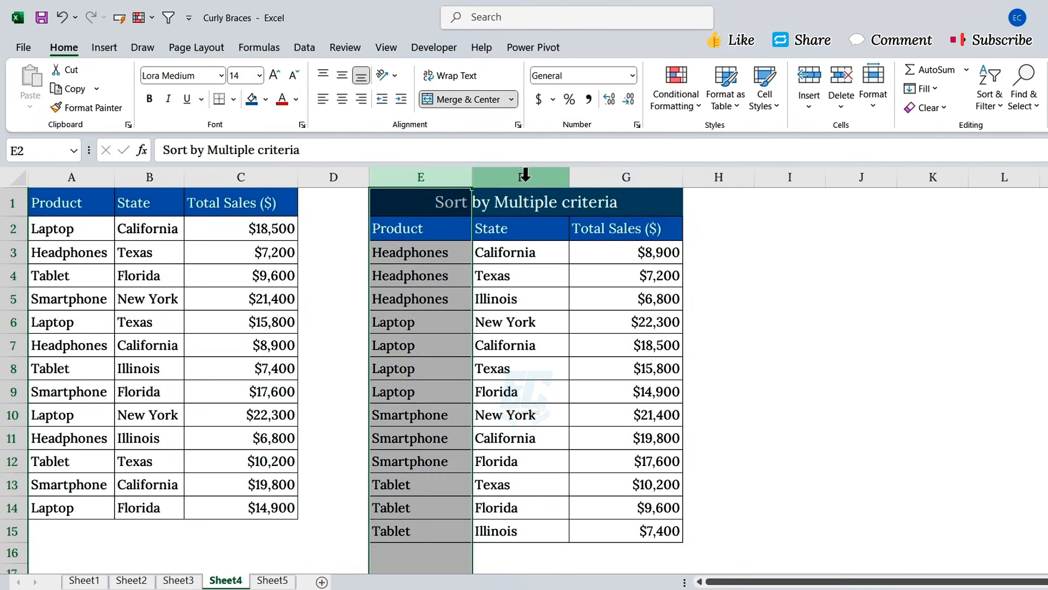
- Preview the sorted results on Sheet4 and the not-found messages in F3:G3 on Sheet5
{"action": "left_click", "coordinate": [653, 177]}
{"action": "left_click", "coordinate": [273, 579]}
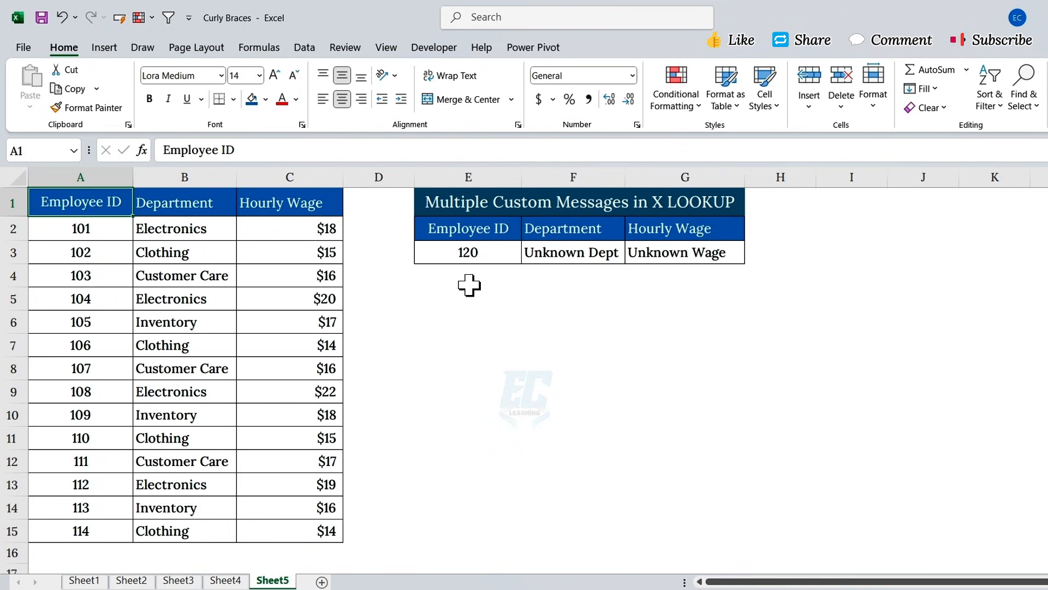
{"action": "left_click_drag", "start_coordinate": [538, 257], "coordinate": [658, 260]}
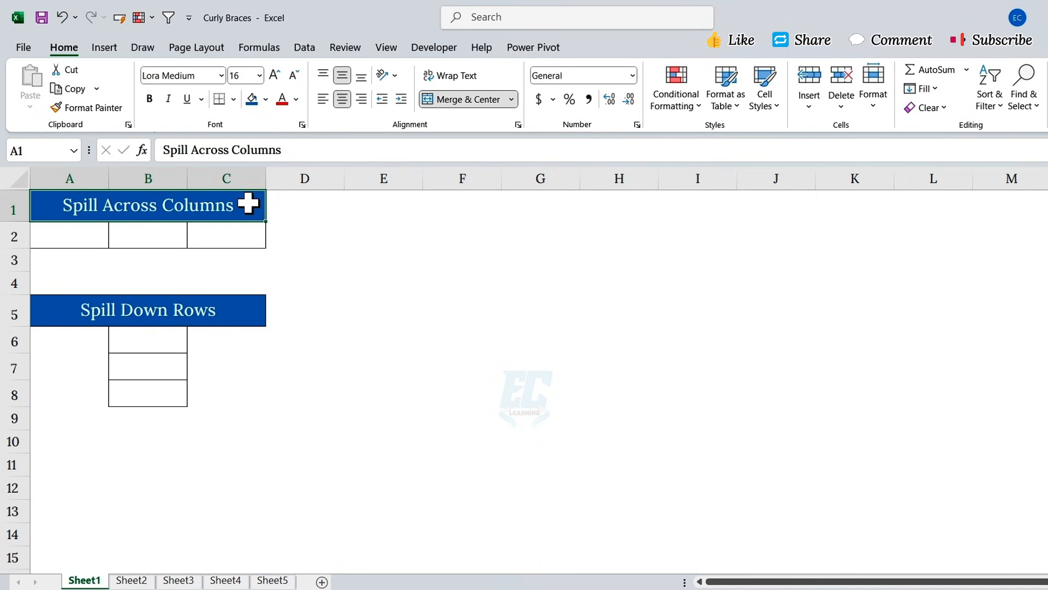
- Enter ={1,2,3} in A2 so 1, 2 and 3 spill across A2:C2
{"action": "left_click", "coordinate": [103, 231]}
{"action": "type", "text": "="}
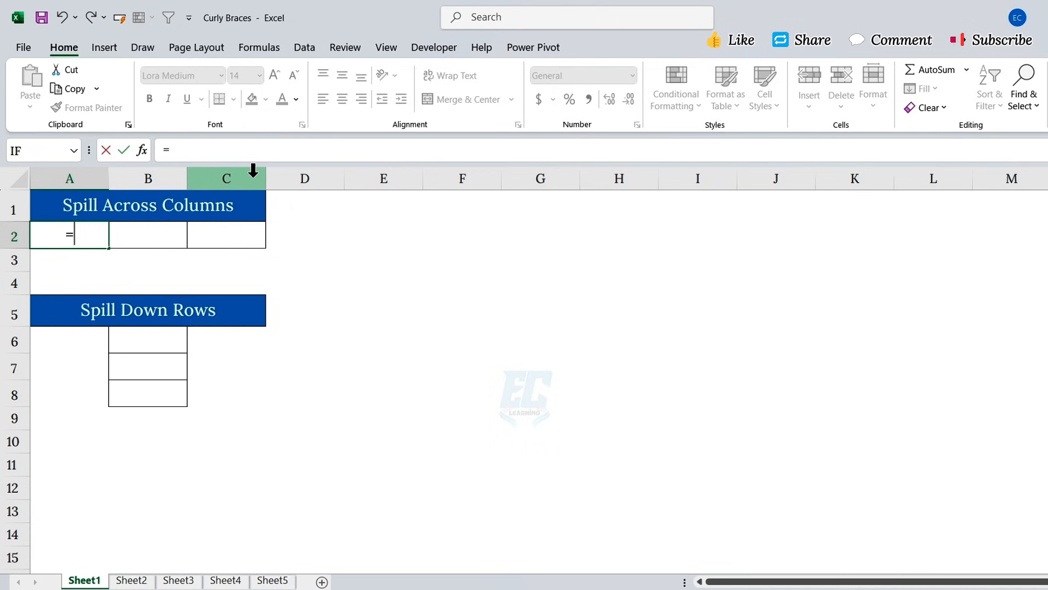
{"action": "type", "text": "{1,2,3"}
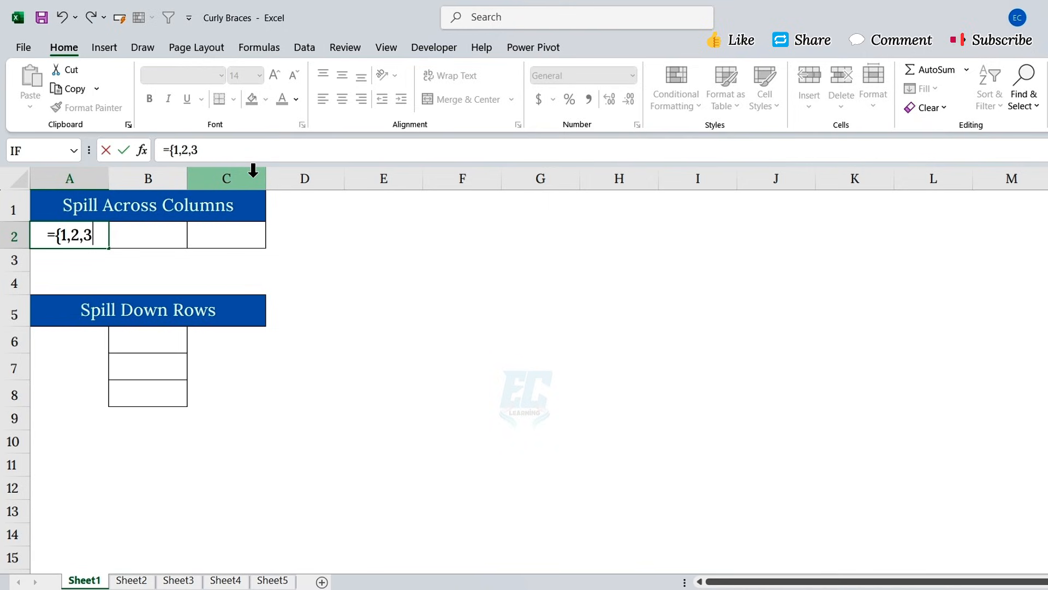
{"action": "type", "text": "}"}
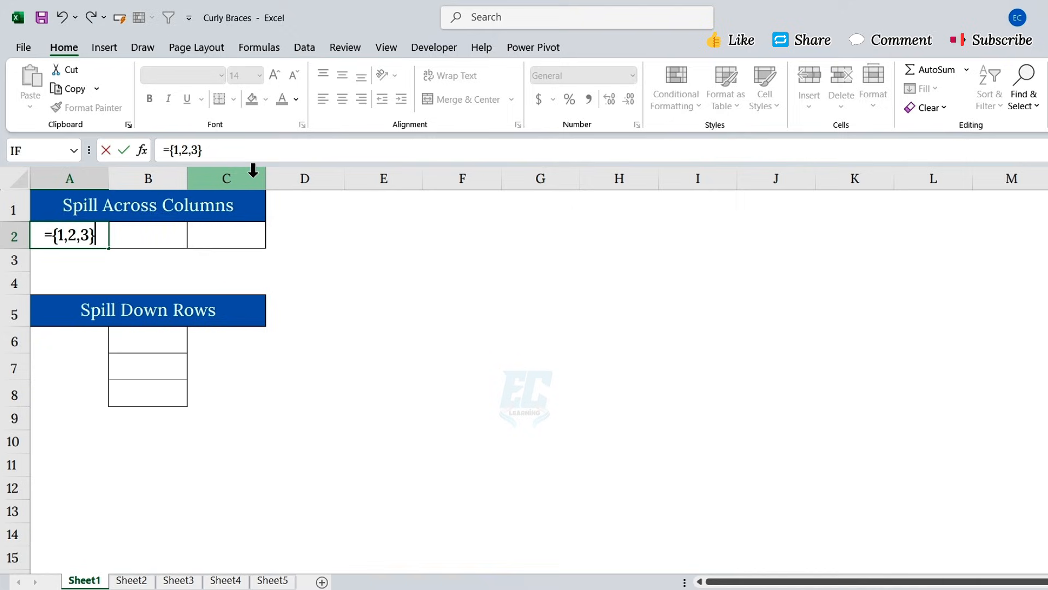
{"action": "key", "text": "Return"}
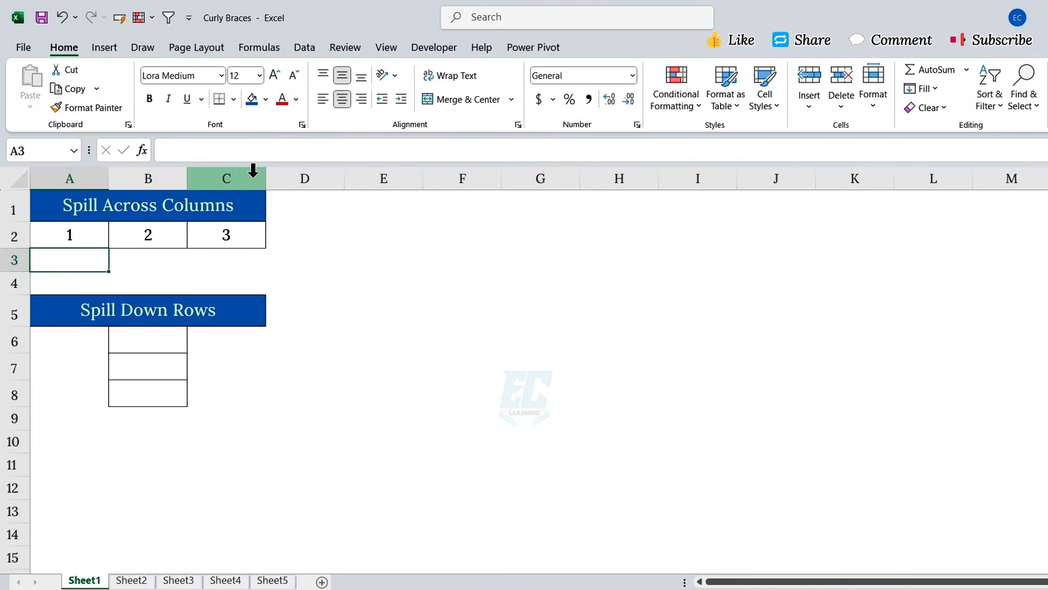
{"action": "left_click_drag", "start_coordinate": [87, 232], "coordinate": [196, 233]}
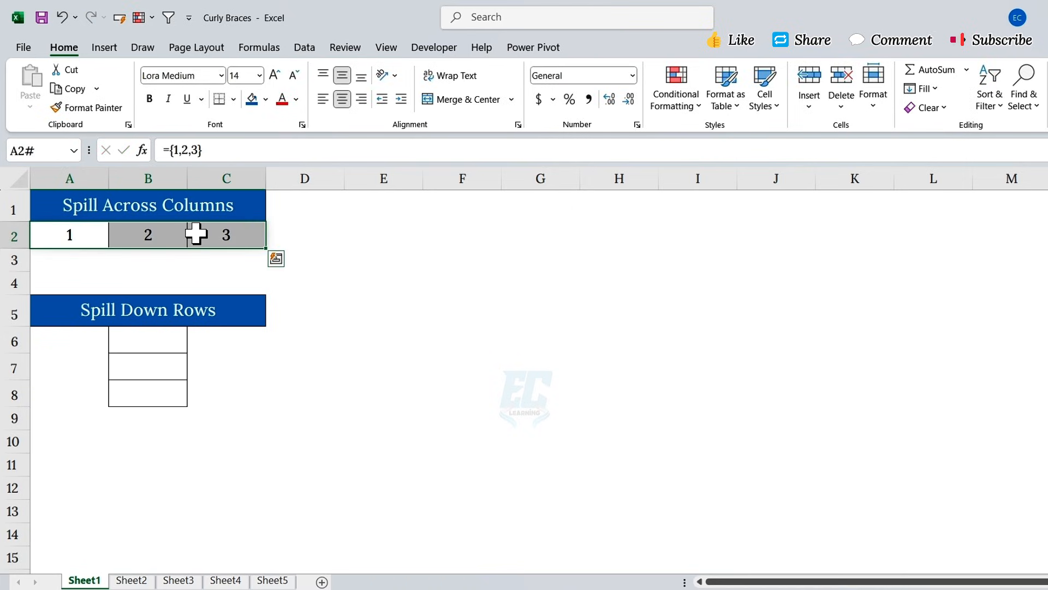
- Enter ={1;2;3} in B6 so 1, 2 and 3 spill down B6:B8
{"action": "left_click", "coordinate": [163, 336]}
{"action": "type", "text": "="}
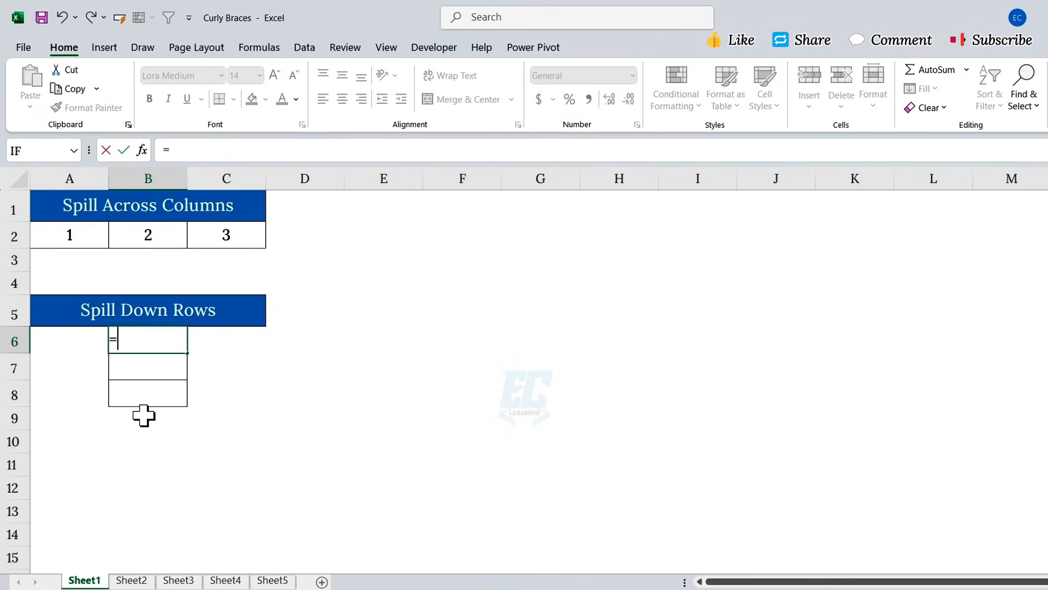
{"action": "type", "text": "{1;2;3"}
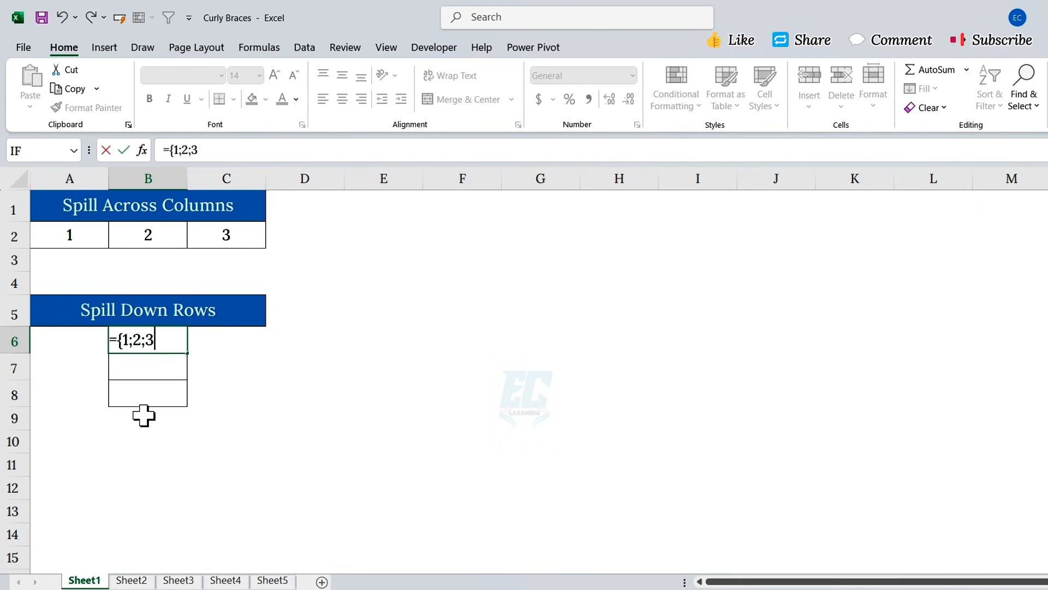
{"action": "type", "text": "}"}
{"action": "key", "text": "Return"}
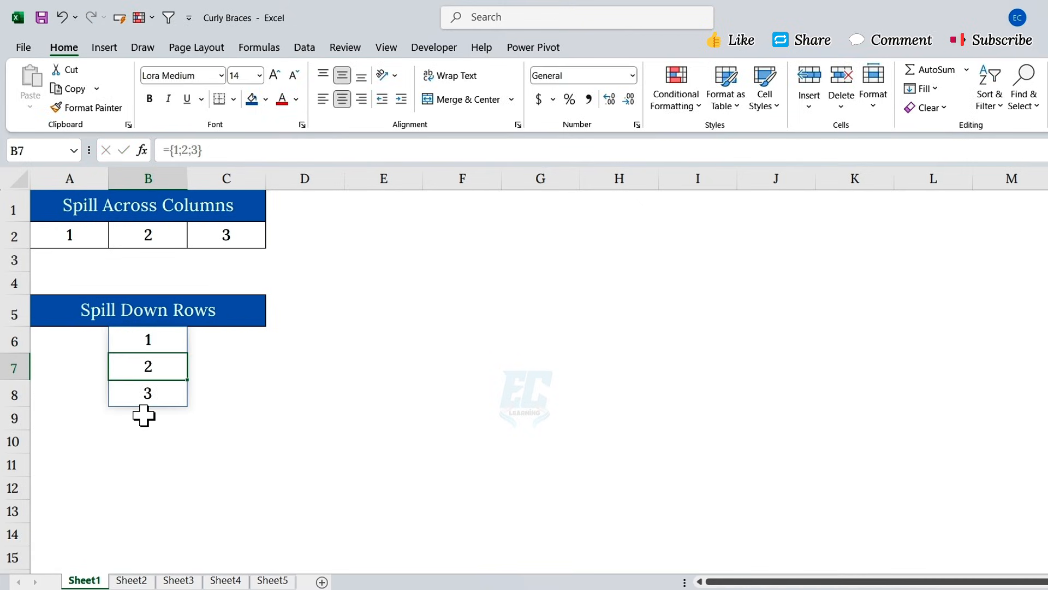
{"action": "left_click", "coordinate": [238, 308]}
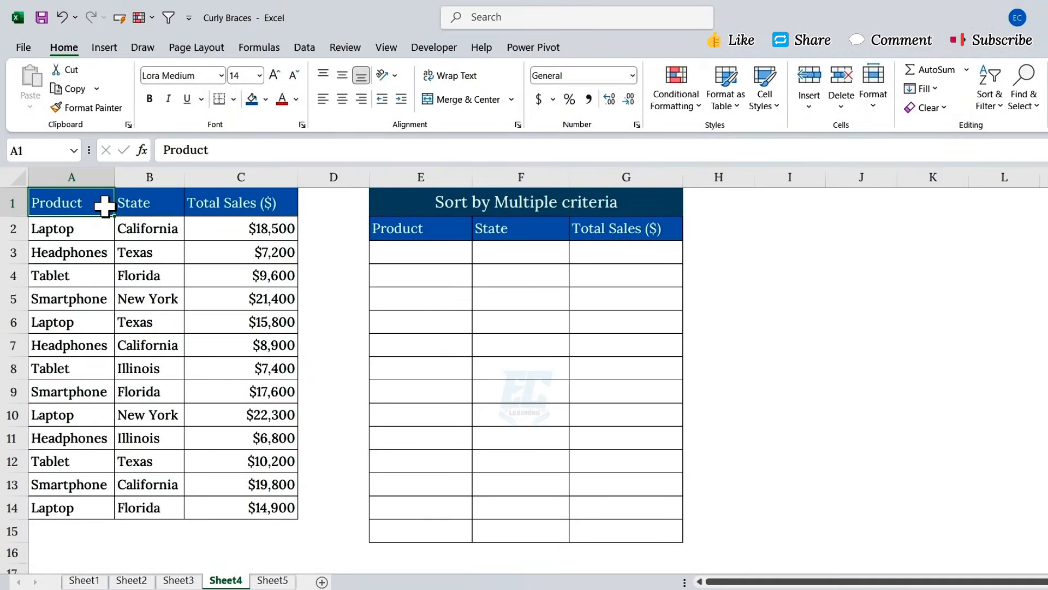
- Review Sheet4's A1:C14 Product, State and Total Sales table beside the Sort by Multiple criteria grid
{"action": "left_click", "coordinate": [410, 207]}
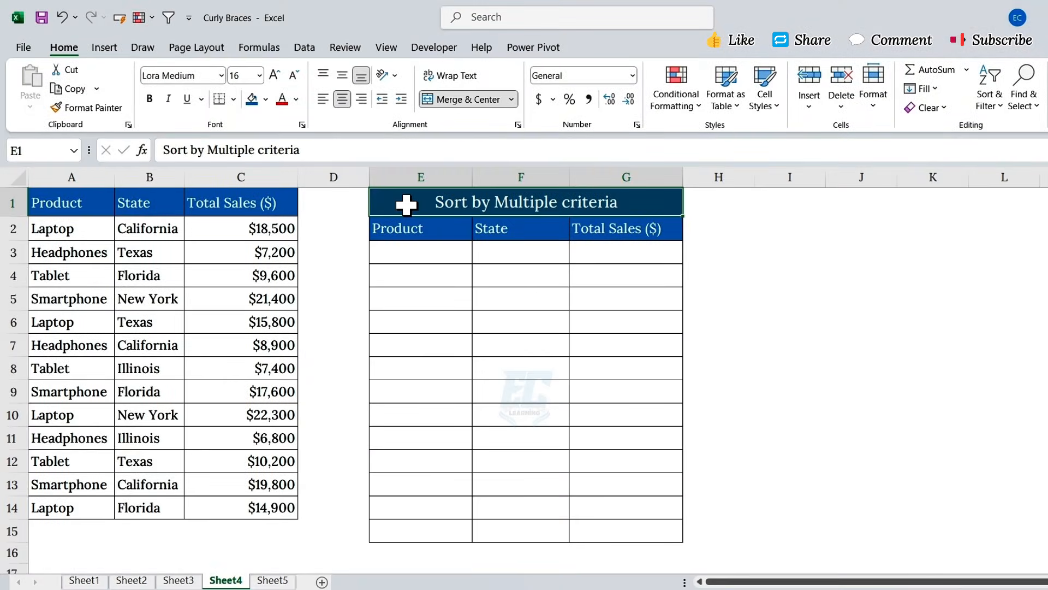
{"action": "left_click_drag", "start_coordinate": [92, 206], "coordinate": [254, 458]}
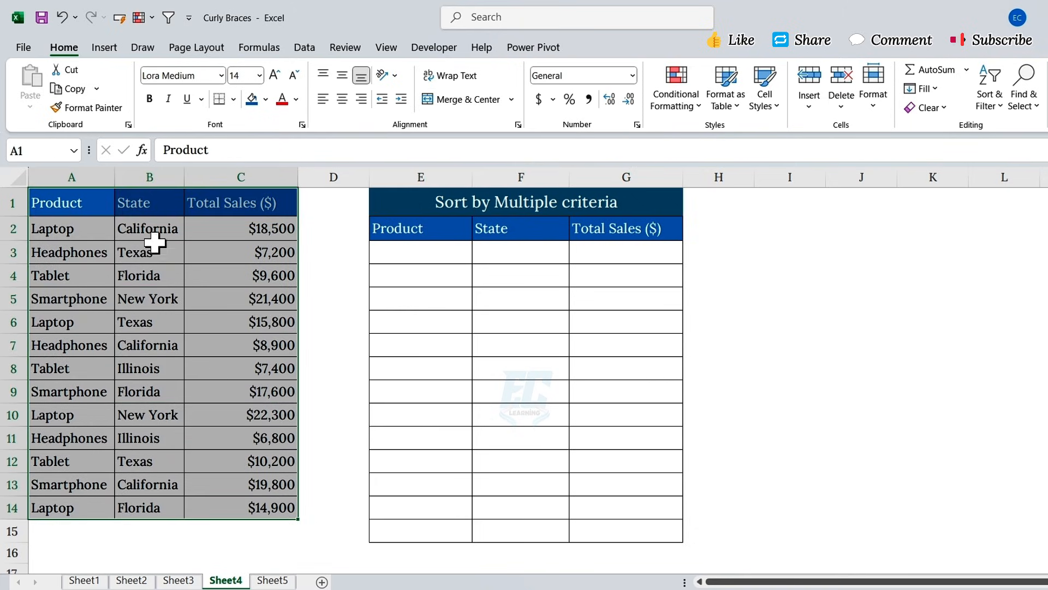
{"action": "left_click", "coordinate": [105, 177]}
{"action": "left_click", "coordinate": [173, 173]}
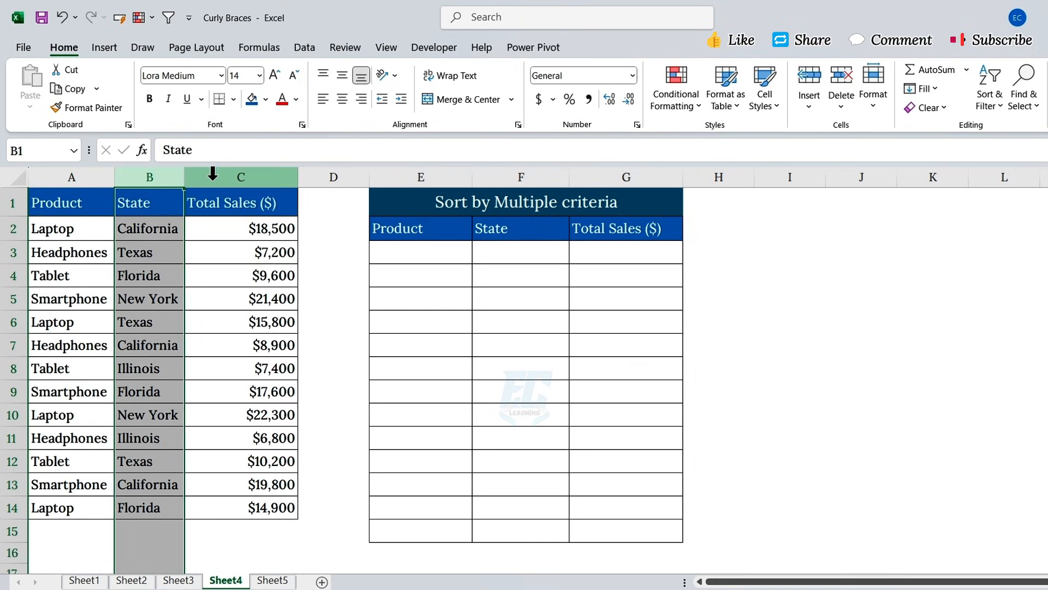
{"action": "left_click", "coordinate": [217, 175]}
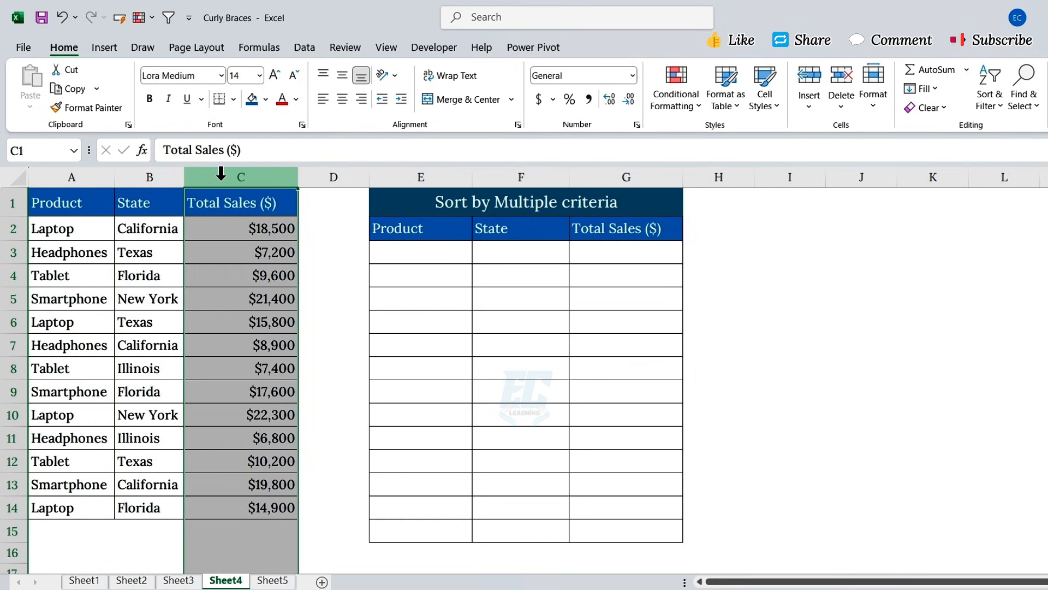
{"action": "left_click", "coordinate": [84, 230]}
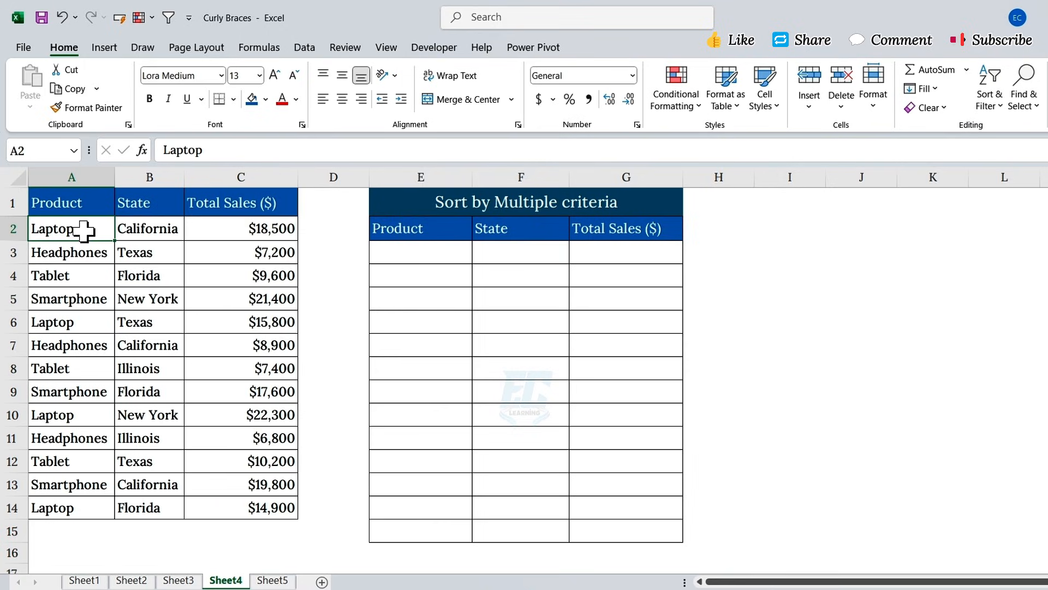
{"action": "left_click", "coordinate": [220, 228]}
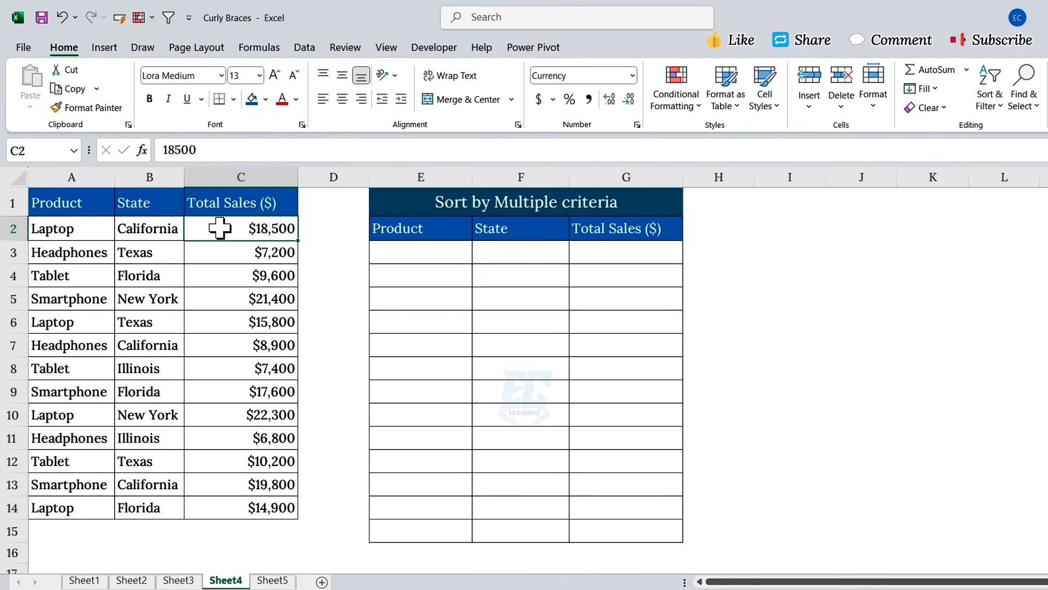
{"action": "left_click", "coordinate": [304, 49]}
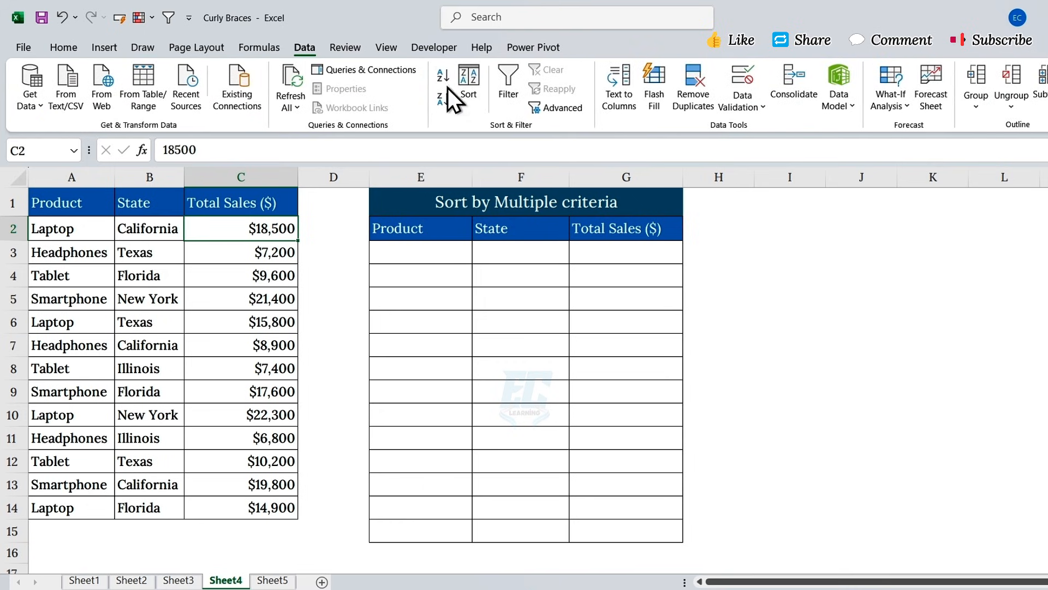
{"action": "left_click", "coordinate": [468, 82]}
{"action": "left_click", "coordinate": [473, 271]}
{"action": "left_click", "coordinate": [422, 286]}
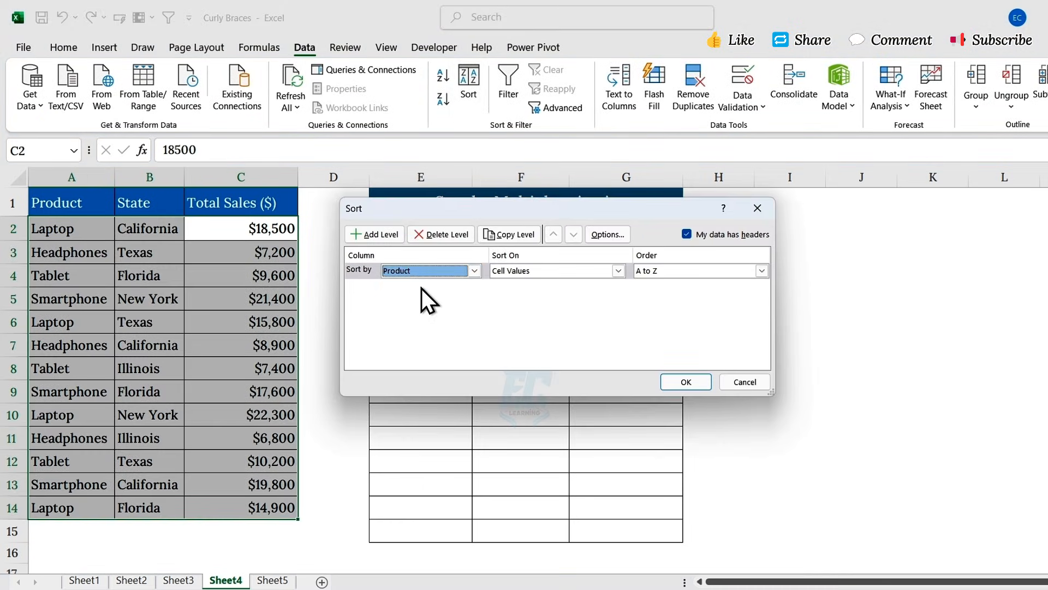
{"action": "left_click", "coordinate": [689, 382]}
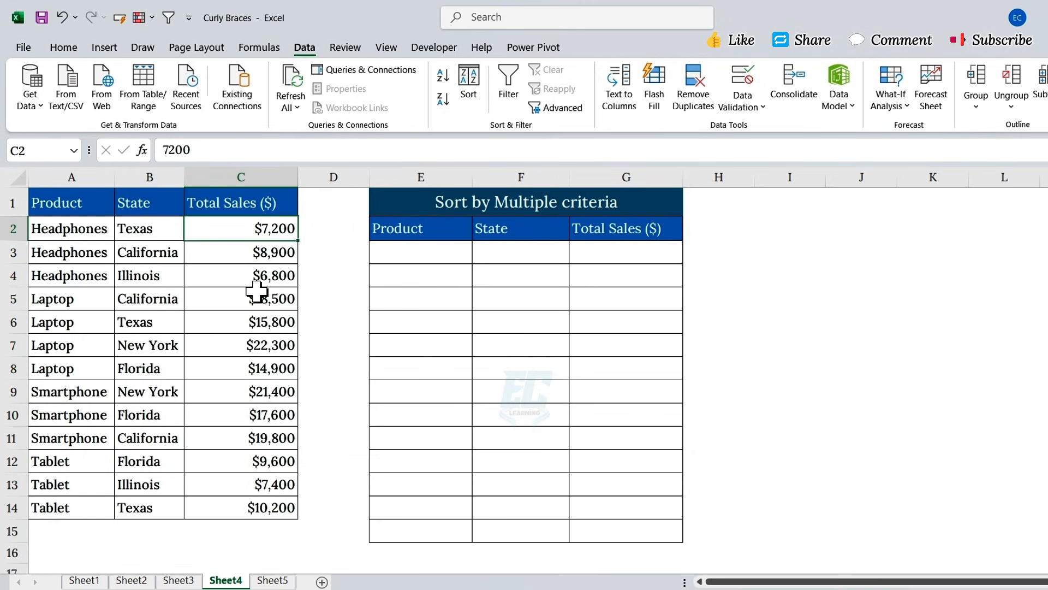
{"action": "left_click_drag", "start_coordinate": [234, 232], "coordinate": [238, 505]}
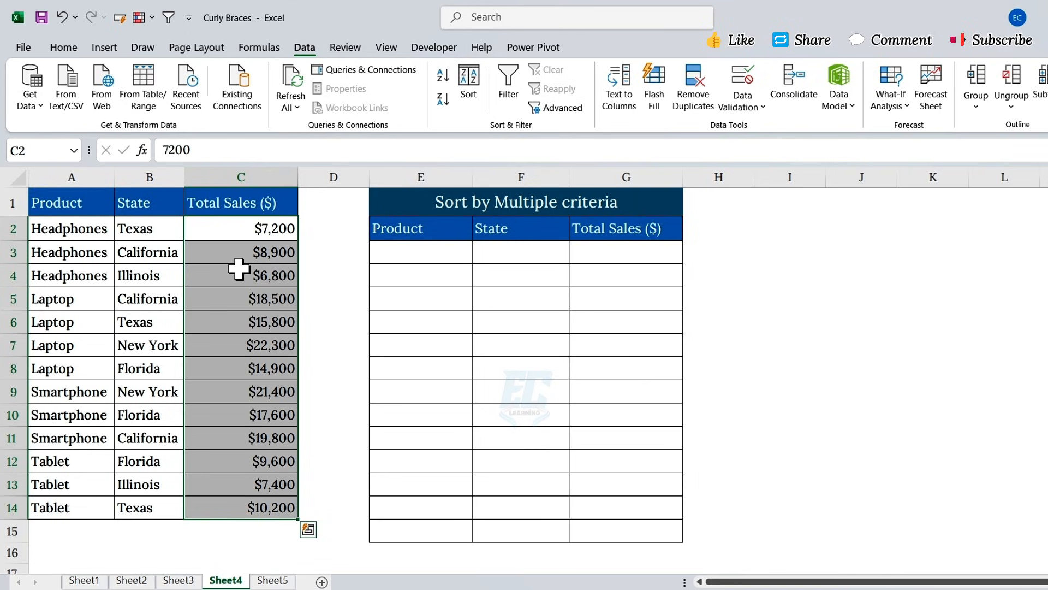
{"action": "key", "text": "ctrl+z"}
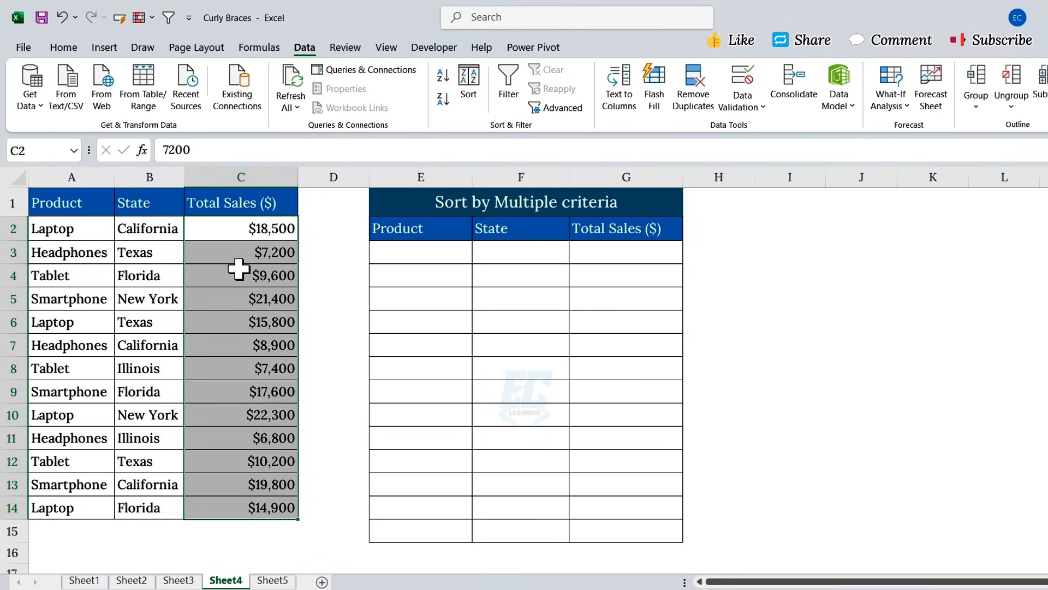
{"action": "left_click", "coordinate": [239, 268]}
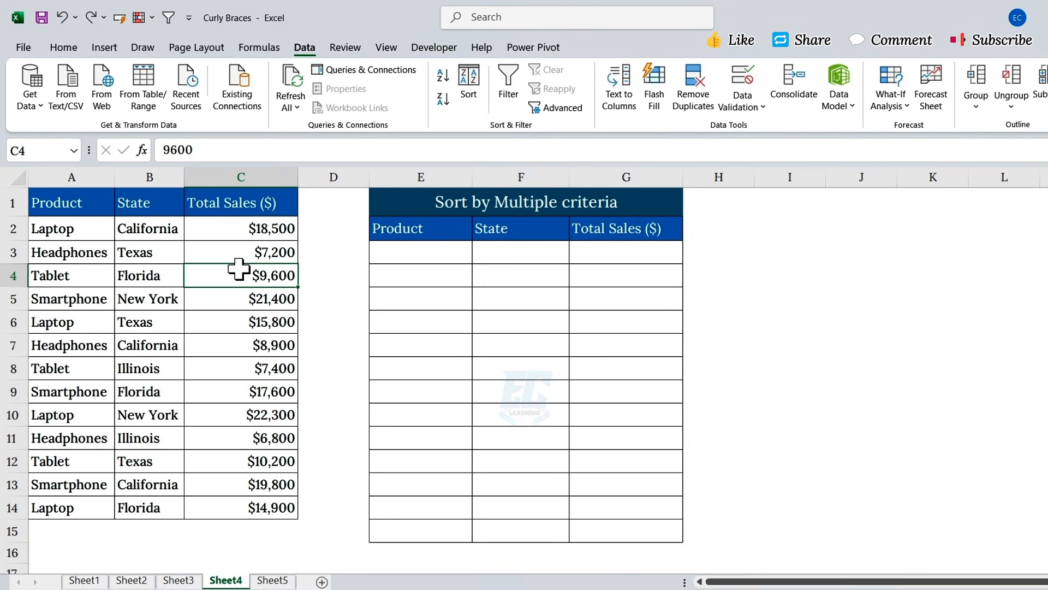
{"action": "left_click", "coordinate": [371, 254]}
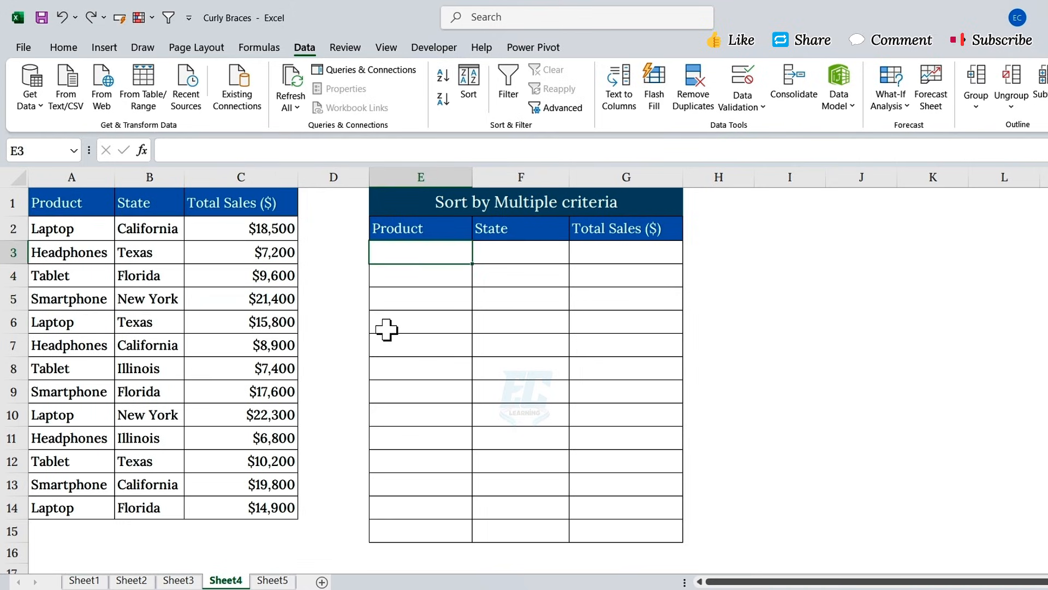
- Type =SORT(A2:C14,{1,3},{1,-1}) in E3: Product ascending, Total Sales descending
{"action": "type", "text": "=SORT"}
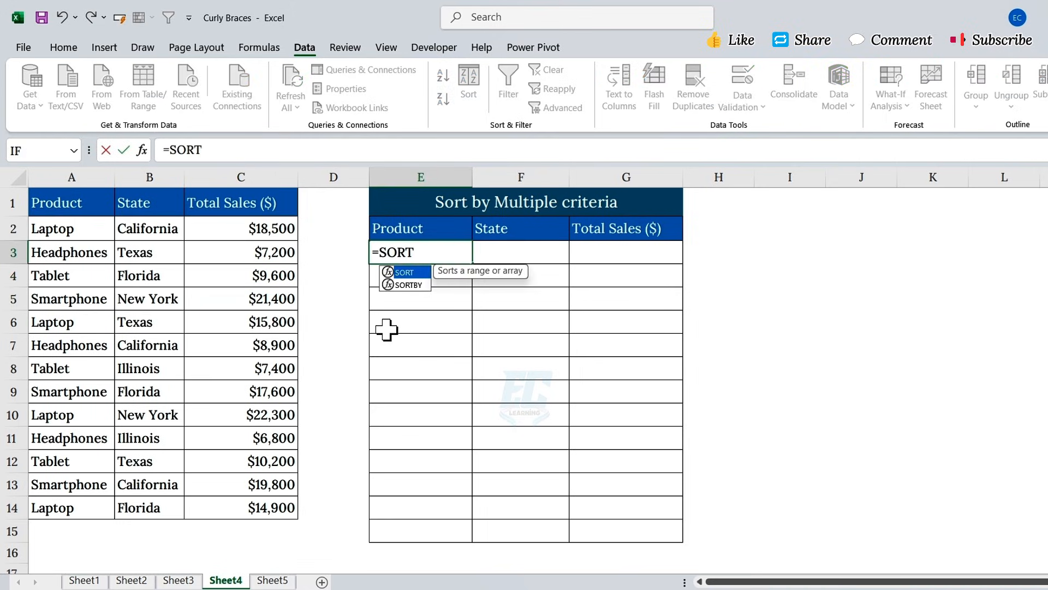
{"action": "type", "text": "("}
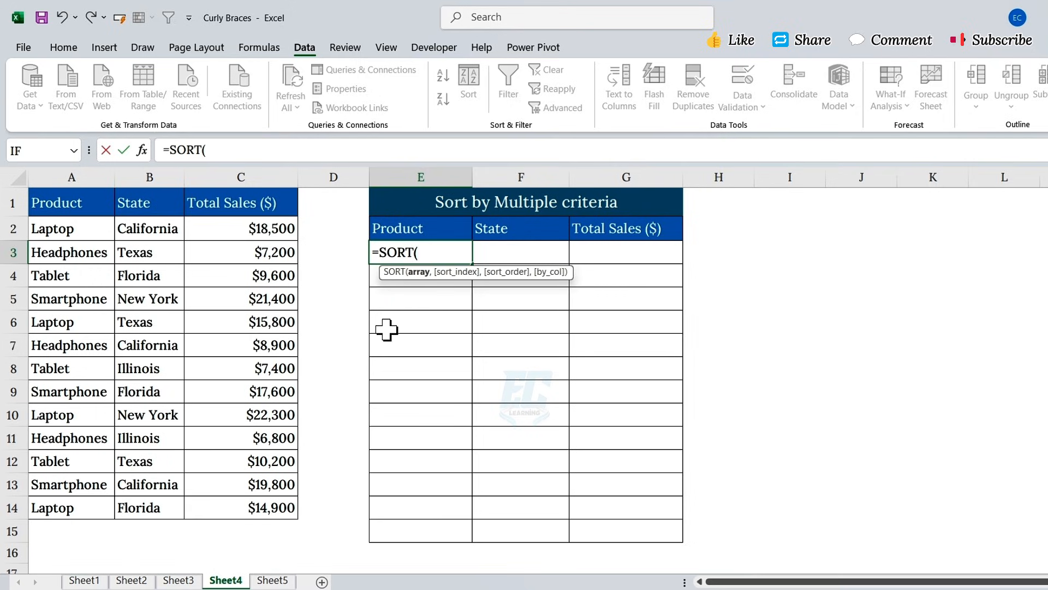
{"action": "left_click_drag", "start_coordinate": [97, 228], "coordinate": [273, 510]}
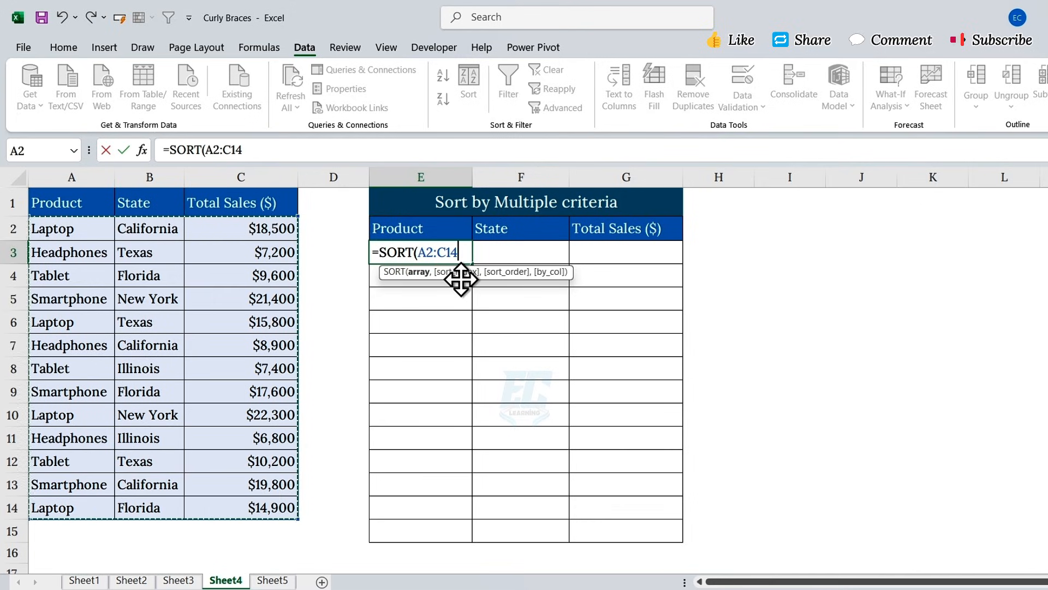
{"action": "type", "text": ","}
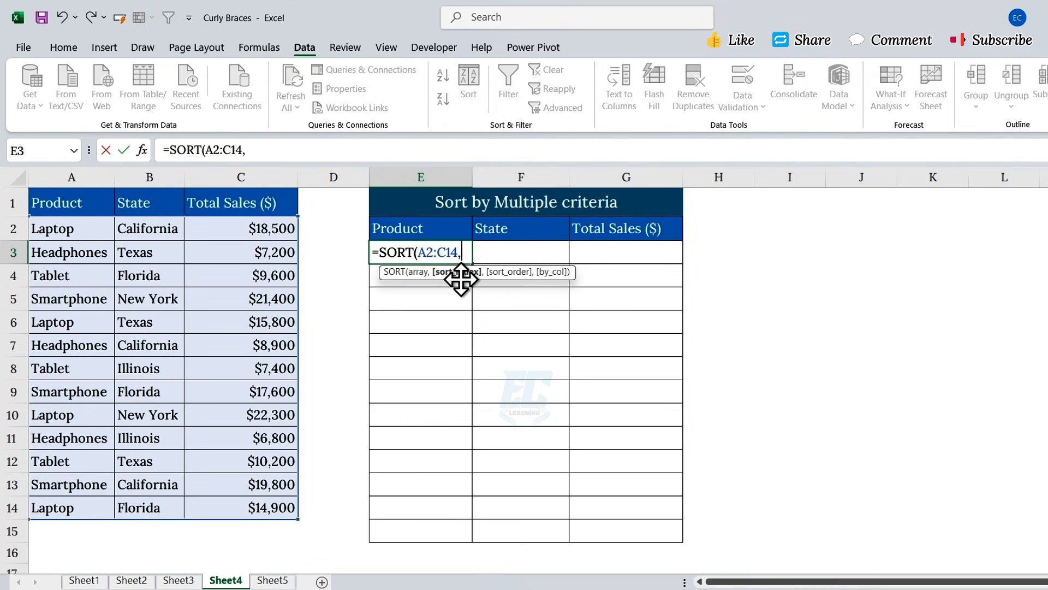
{"action": "type", "text": "{1,3}"}
{"action": "type", "text": ","}
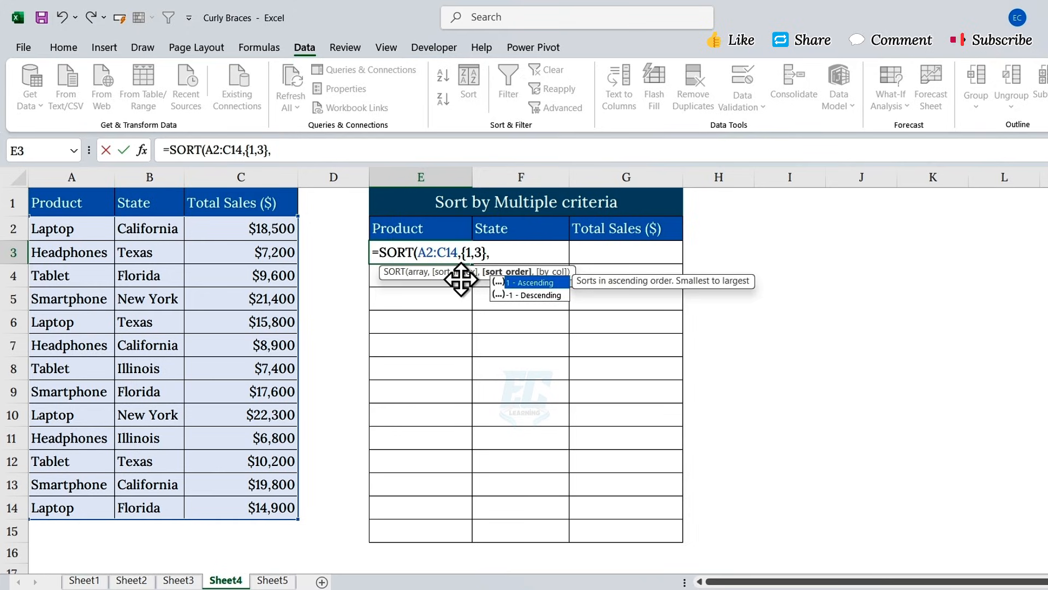
{"action": "type", "text": "{1"}
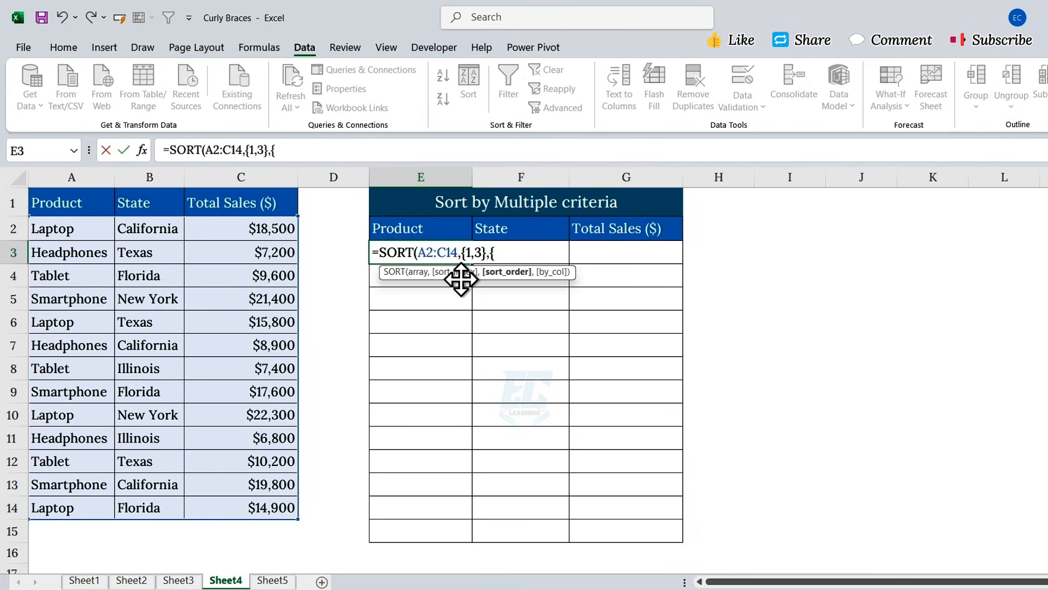
{"action": "type", "text": ",-1}"}
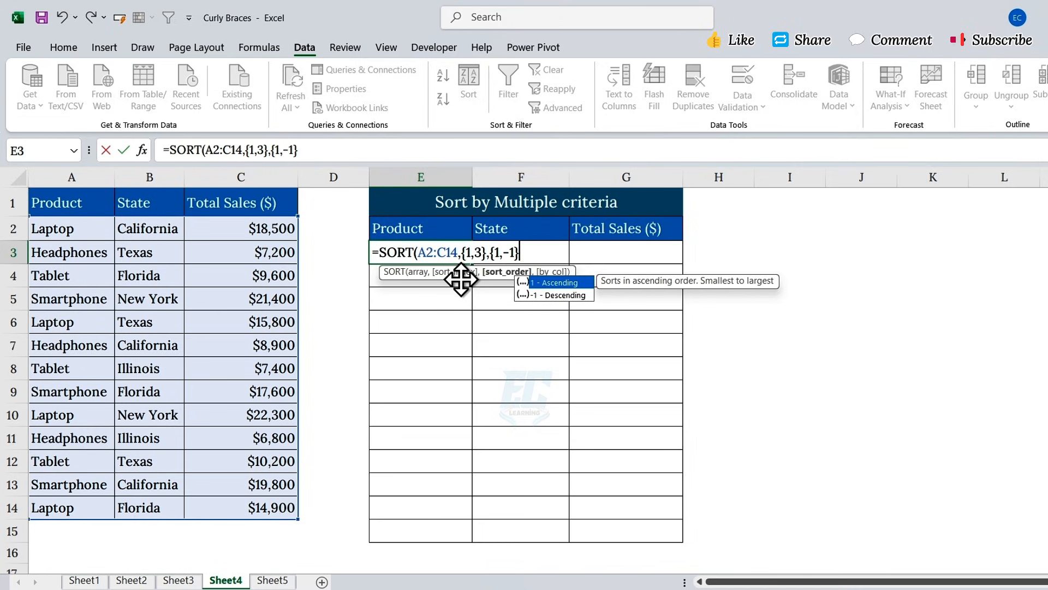
{"action": "key", "text": "Escape"}
- Close and commit the SORT formula, then inspect the spilled sorted products and Total Sales in E3:G3
{"action": "type", "text": ")"}
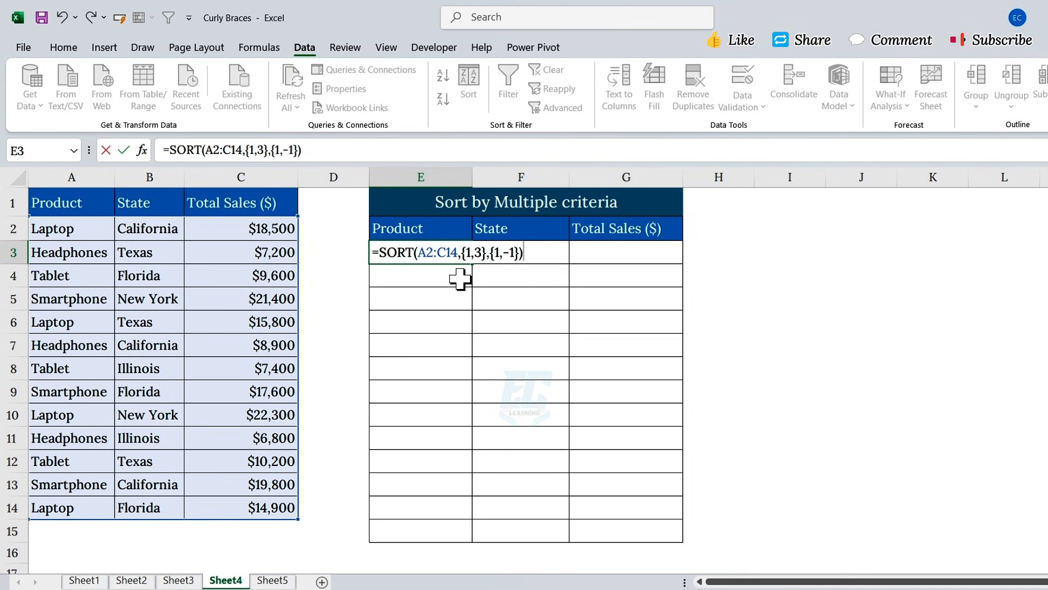
{"action": "left_click_drag", "start_coordinate": [525, 253], "coordinate": [371, 252]}
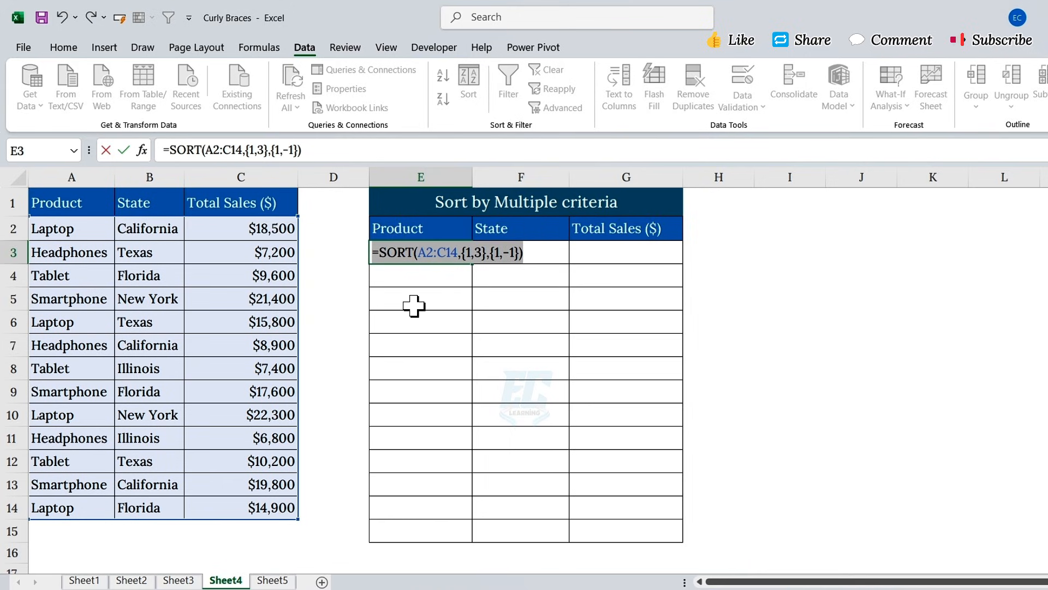
{"action": "key", "text": "Return"}
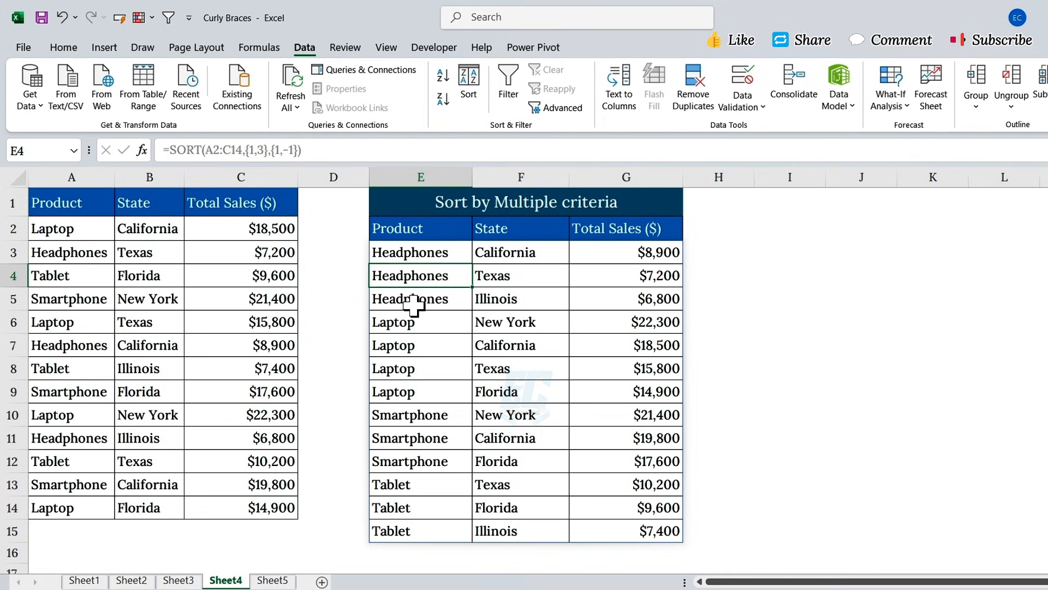
{"action": "left_click", "coordinate": [452, 255]}
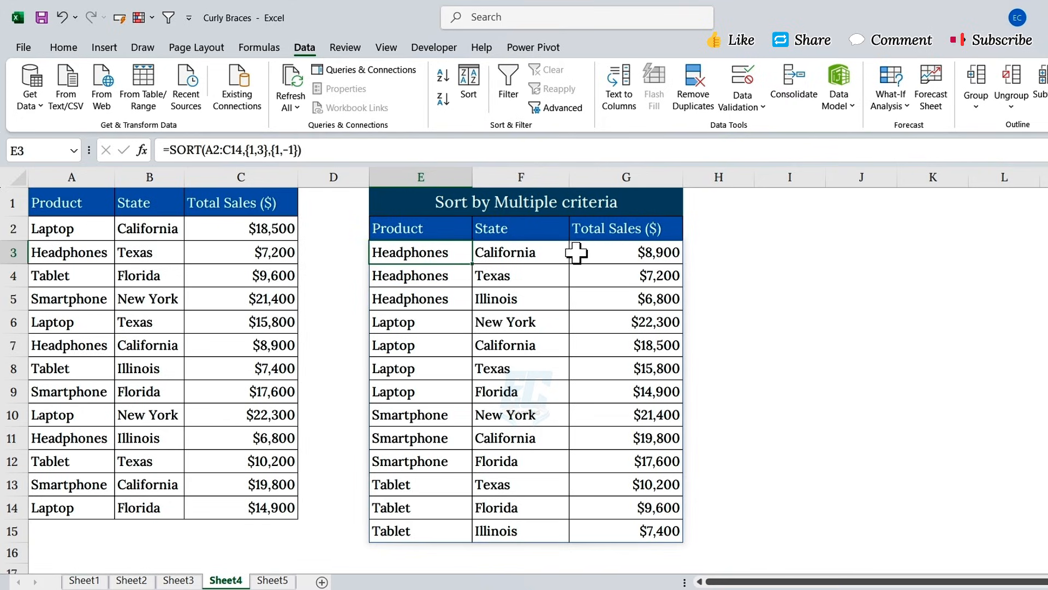
{"action": "left_click", "coordinate": [596, 256]}
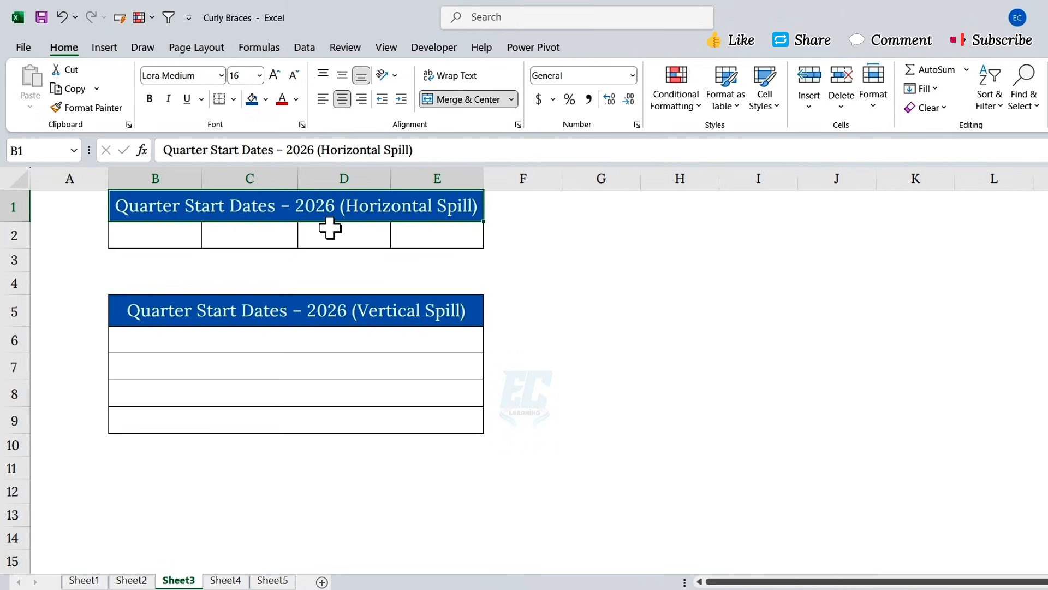
- Enter =DATE(2026,{1,4,7,10},1) in B2 of the empty Horizontal Spill row
{"action": "left_click_drag", "start_coordinate": [152, 235], "coordinate": [410, 232]}
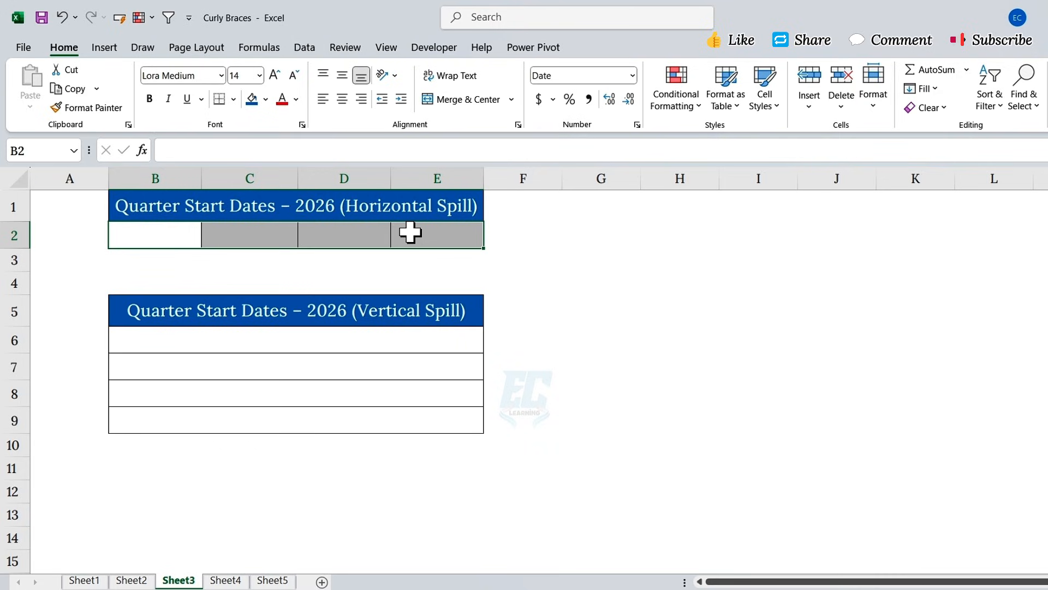
{"action": "left_click", "coordinate": [186, 239]}
{"action": "left_click", "coordinate": [249, 236]}
{"action": "left_click", "coordinate": [315, 236]}
{"action": "left_click", "coordinate": [425, 236]}
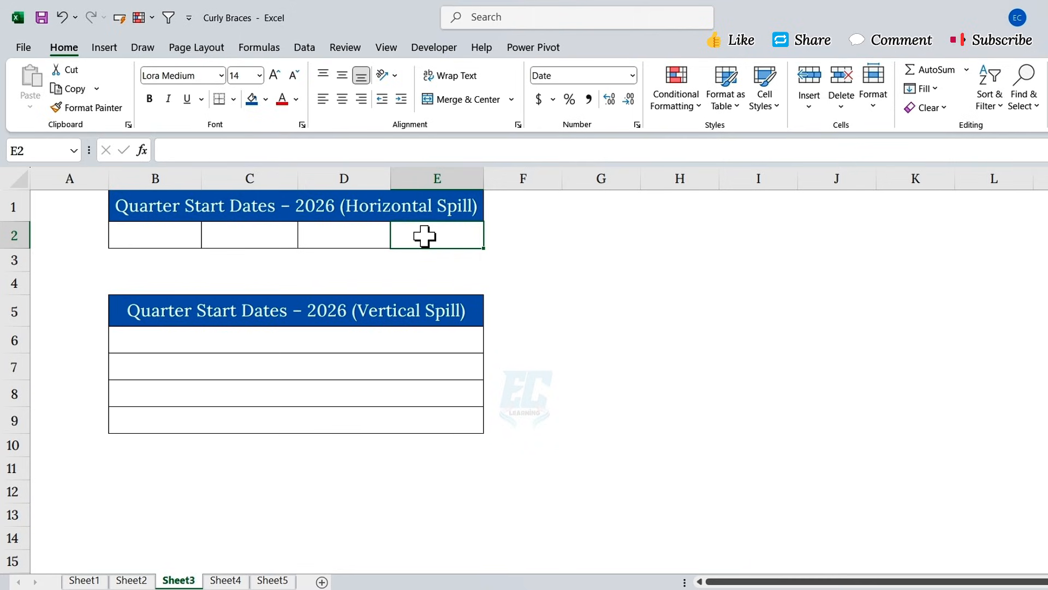
{"action": "left_click", "coordinate": [174, 239]}
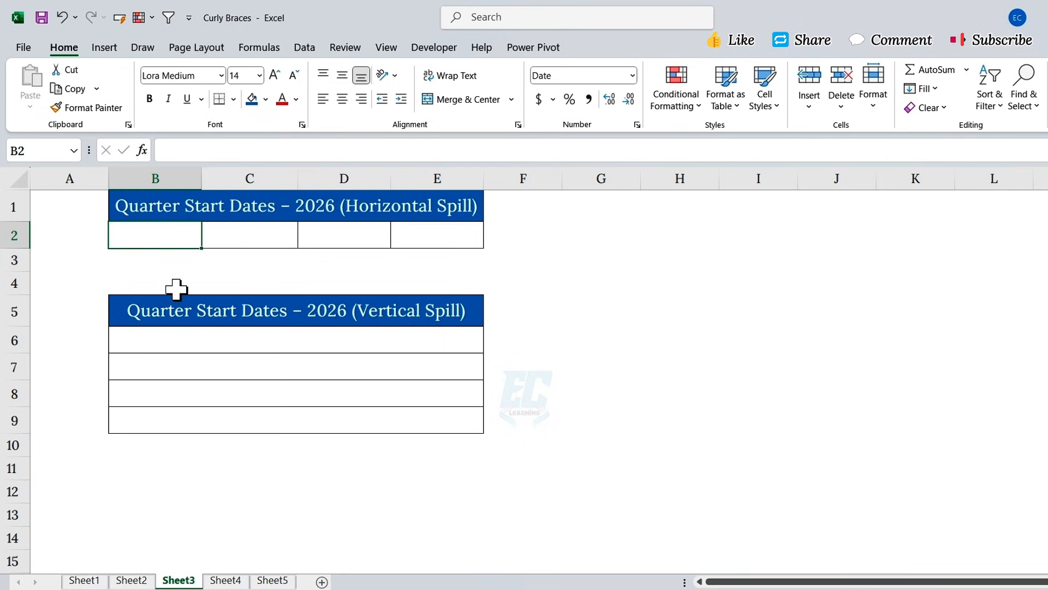
{"action": "type", "text": "=DATE("}
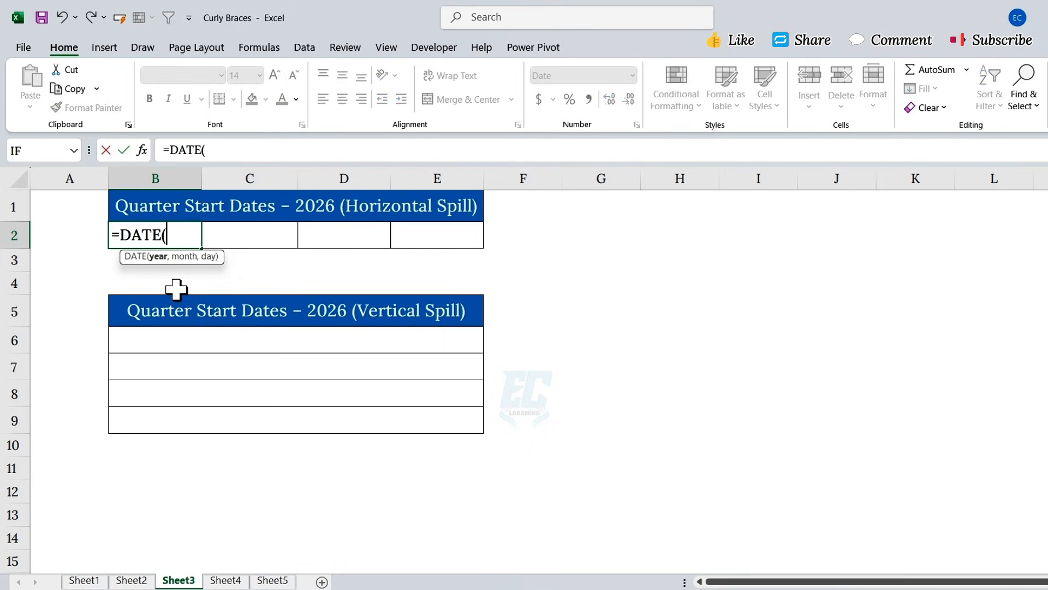
{"action": "type", "text": "2026,"}
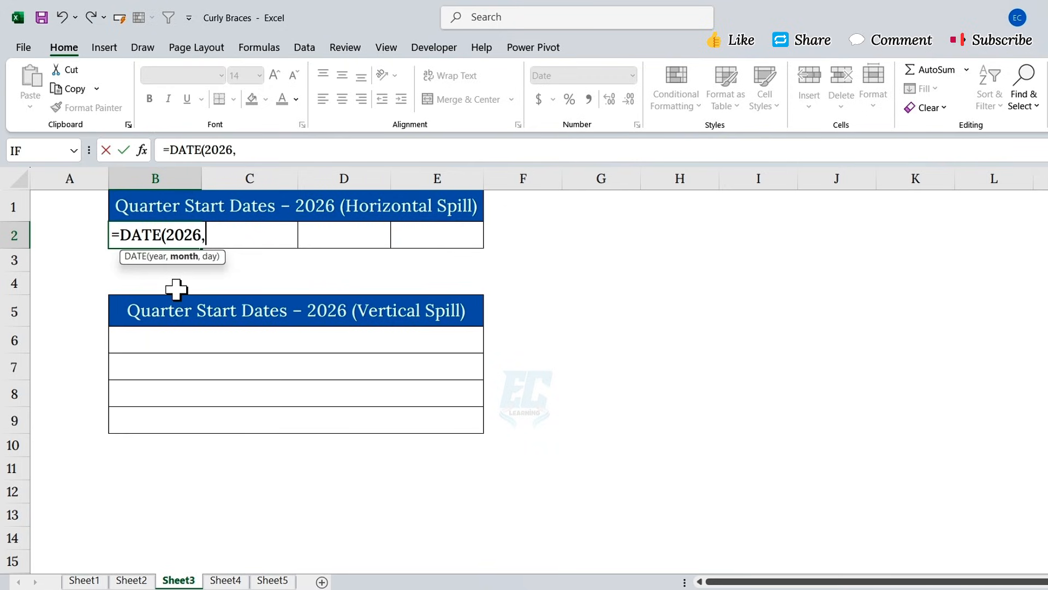
{"action": "type", "text": "{1,4,7,"}
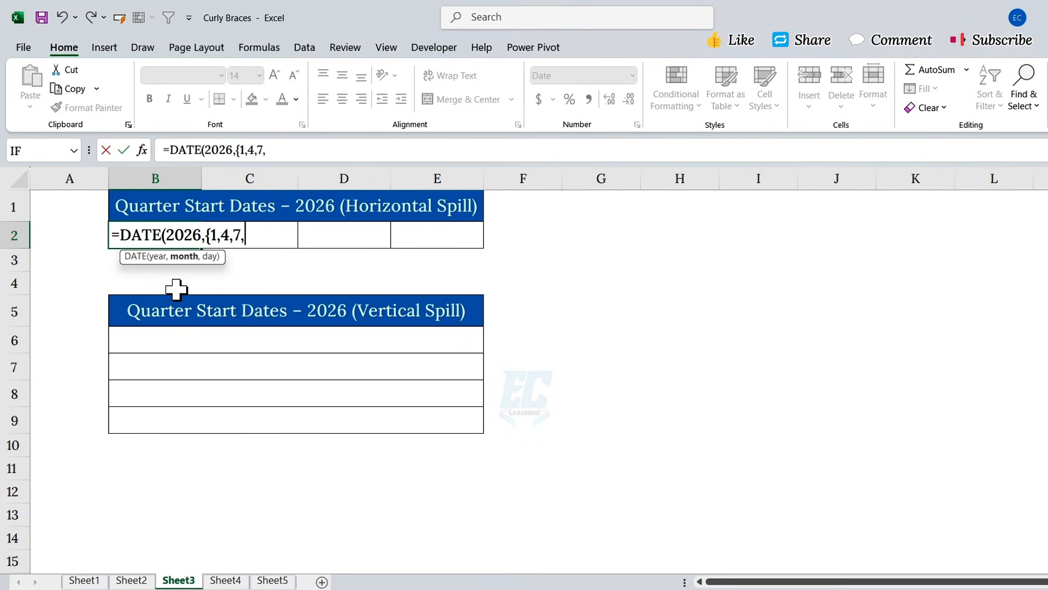
{"action": "type", "text": "10"}
{"action": "type", "text": "},1"}
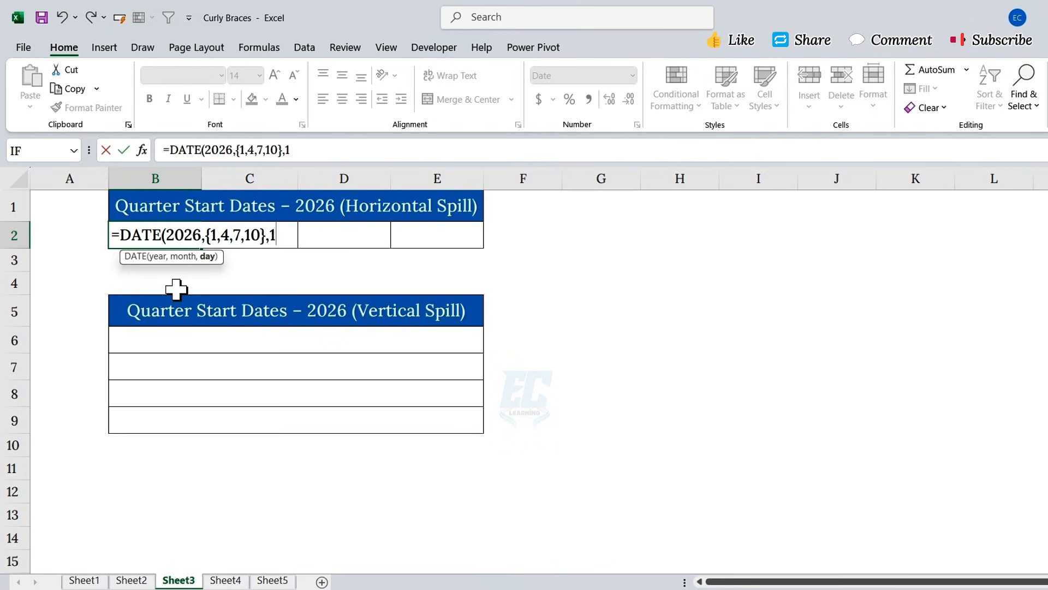
{"action": "type", "text": ")"}
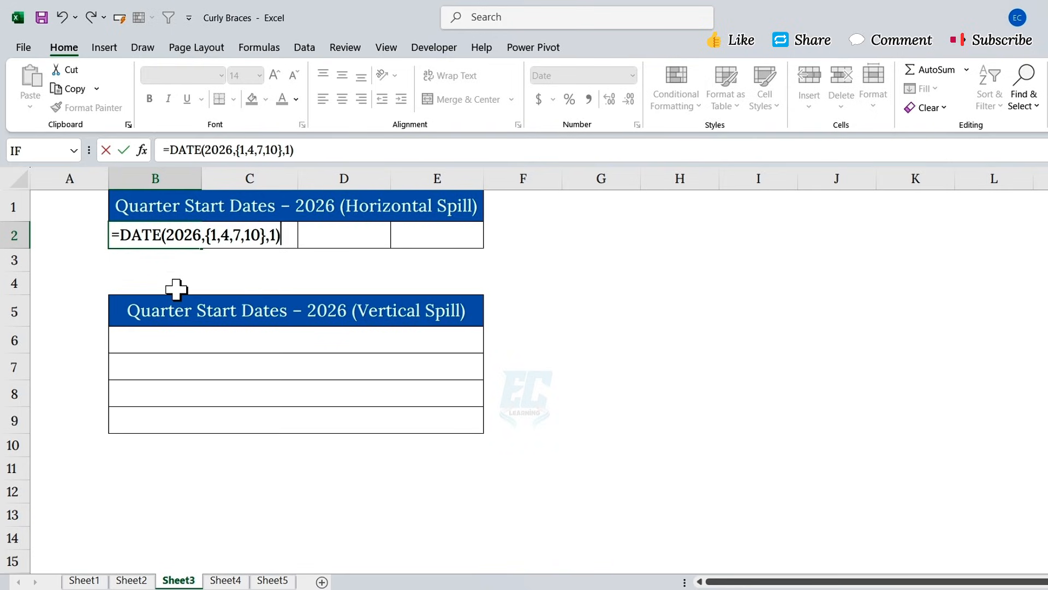
{"action": "key", "text": "Return"}
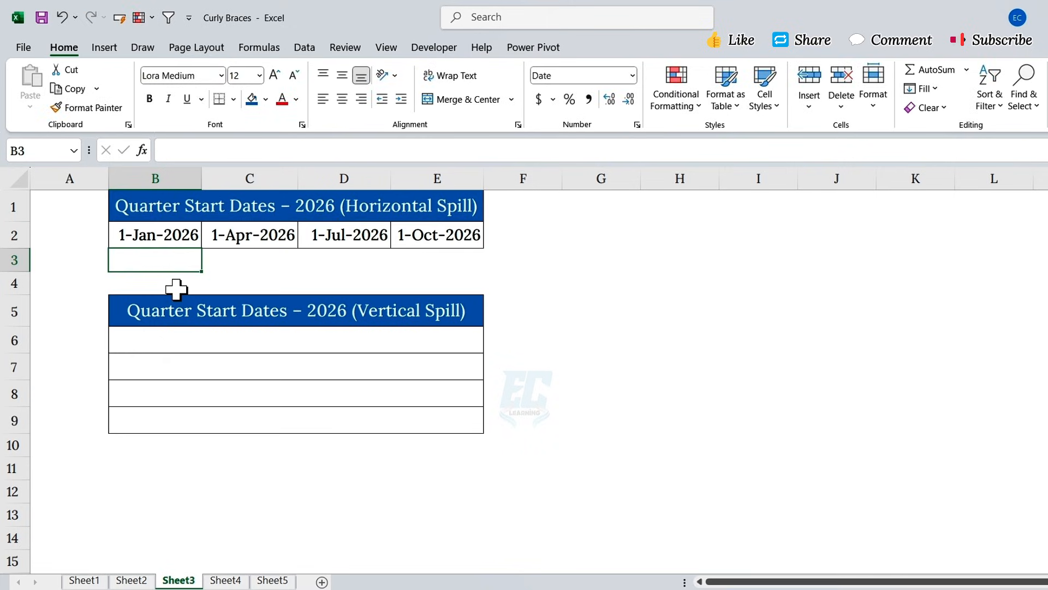
- Check the spilled dates 1-Jan-2026 to 1-Oct-2026 in B2:E2 and the {1,4,7,10} constant
{"action": "left_click_drag", "start_coordinate": [182, 240], "coordinate": [415, 237]}
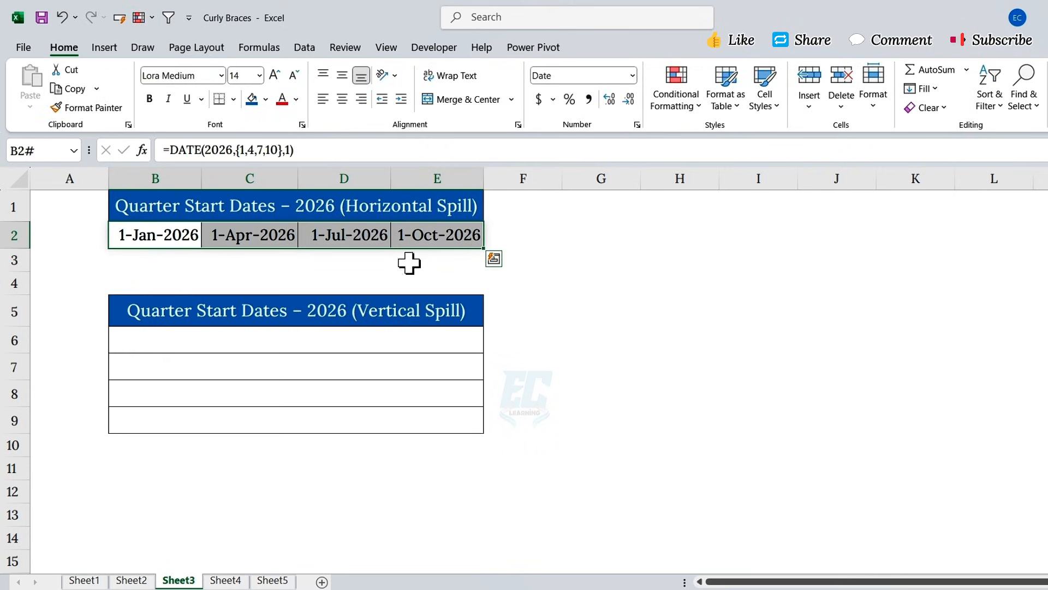
{"action": "left_click", "coordinate": [187, 241]}
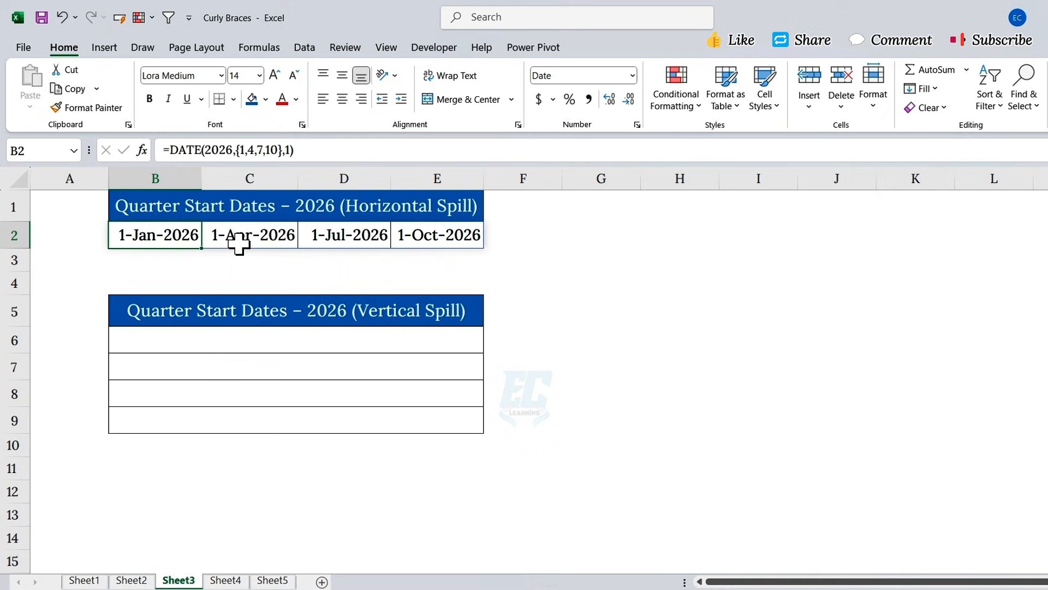
{"action": "left_click", "coordinate": [276, 240]}
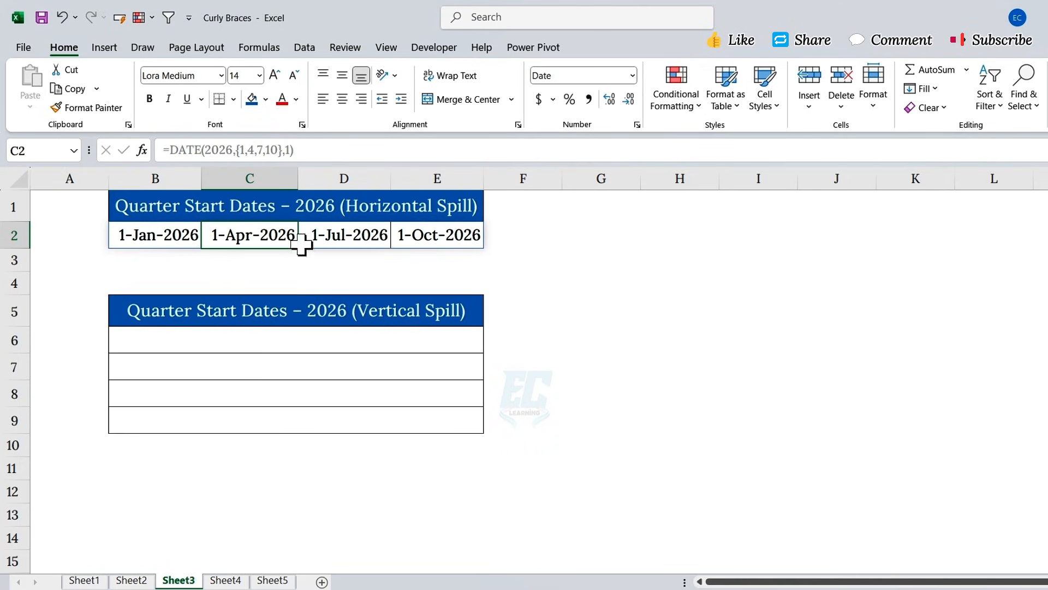
{"action": "left_click", "coordinate": [363, 247]}
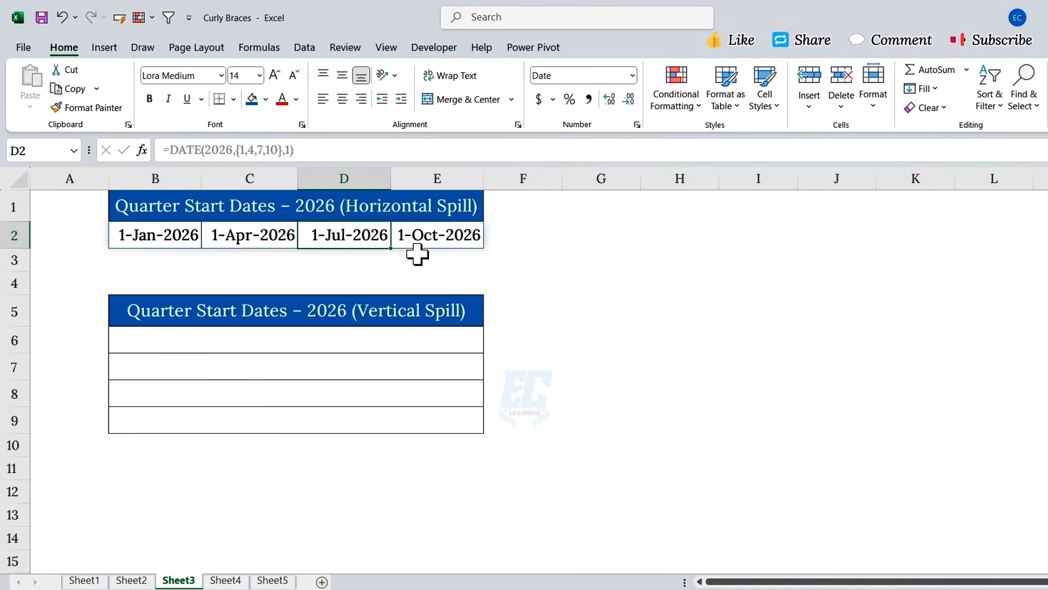
{"action": "left_click", "coordinate": [427, 245]}
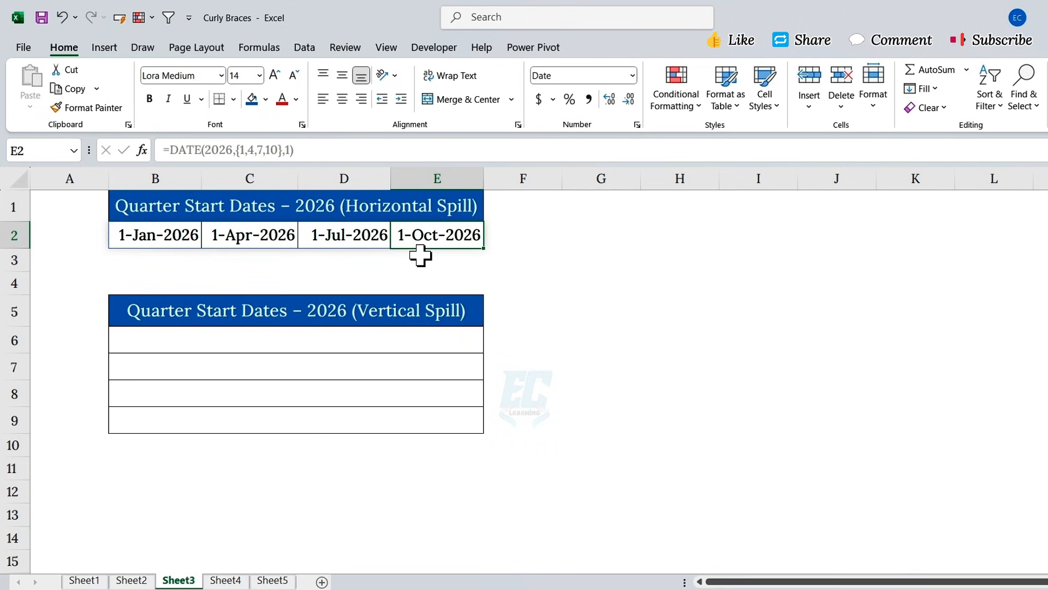
{"action": "left_click", "coordinate": [178, 240]}
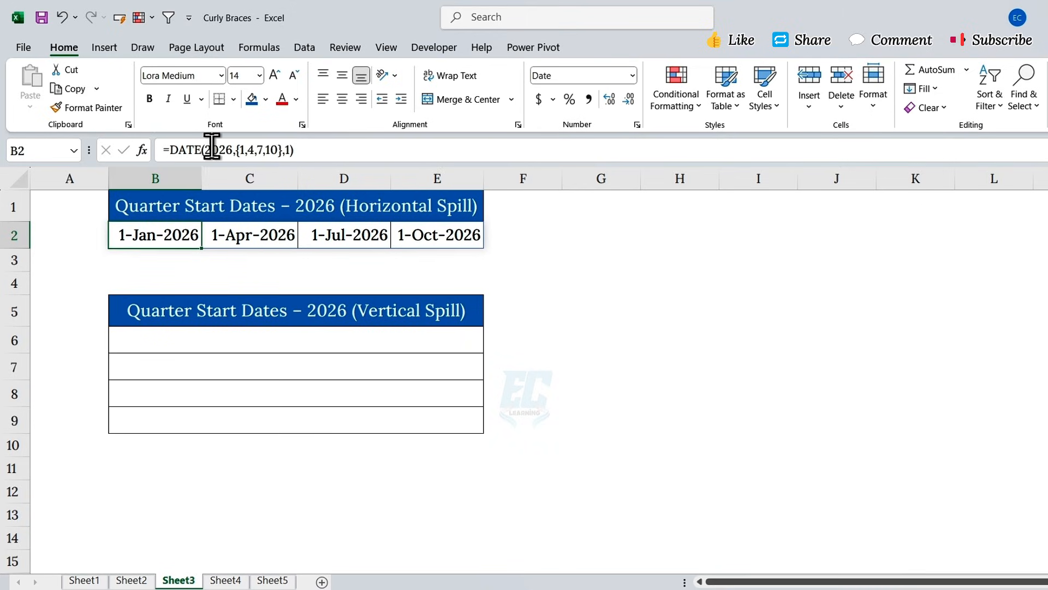
{"action": "left_click_drag", "start_coordinate": [202, 149], "coordinate": [170, 150]}
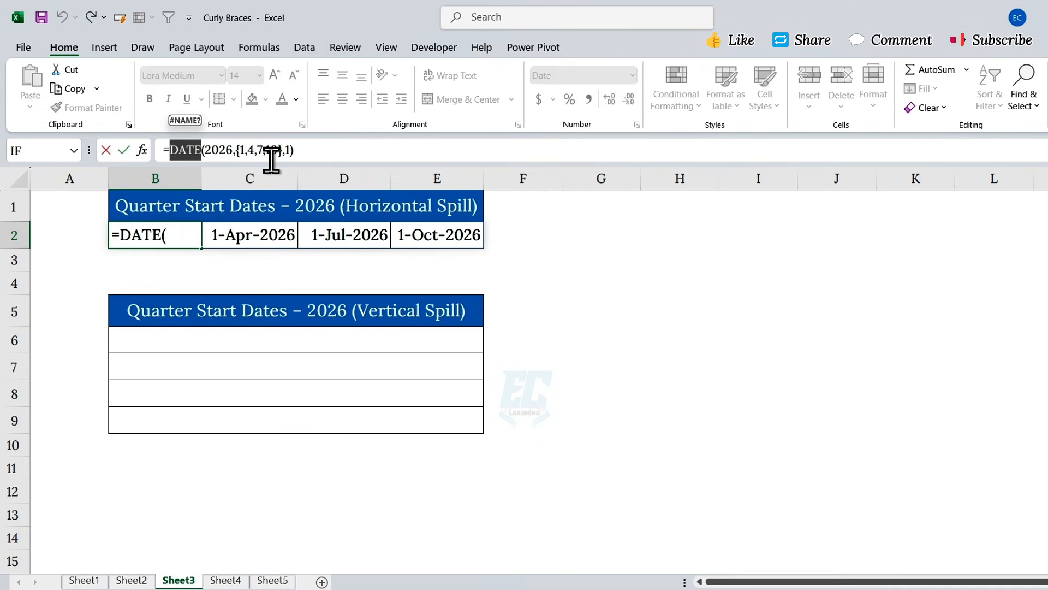
{"action": "left_click_drag", "start_coordinate": [235, 150], "coordinate": [285, 151]}
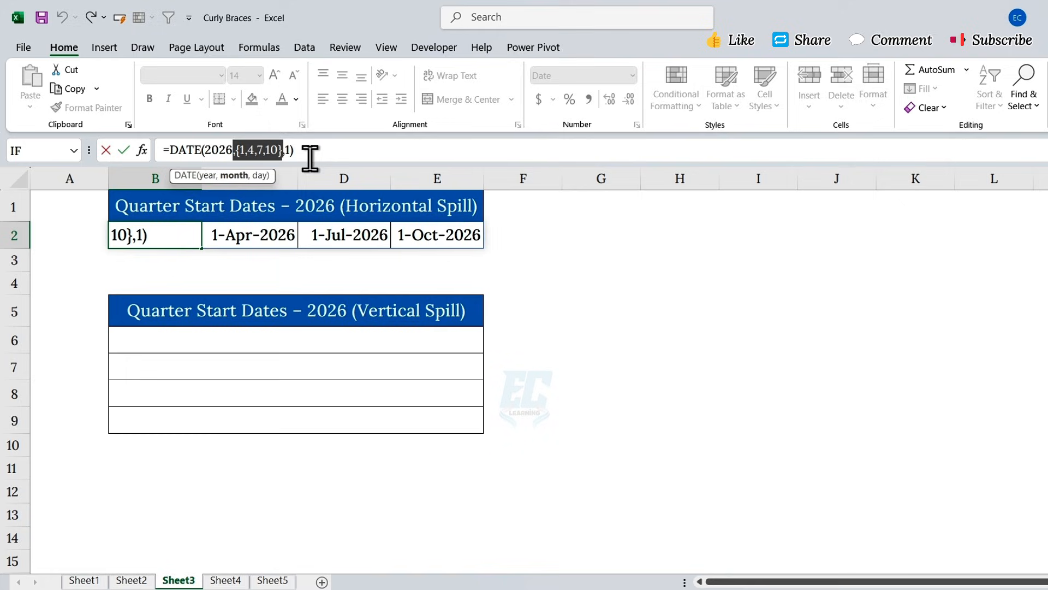
{"action": "key", "text": "Return"}
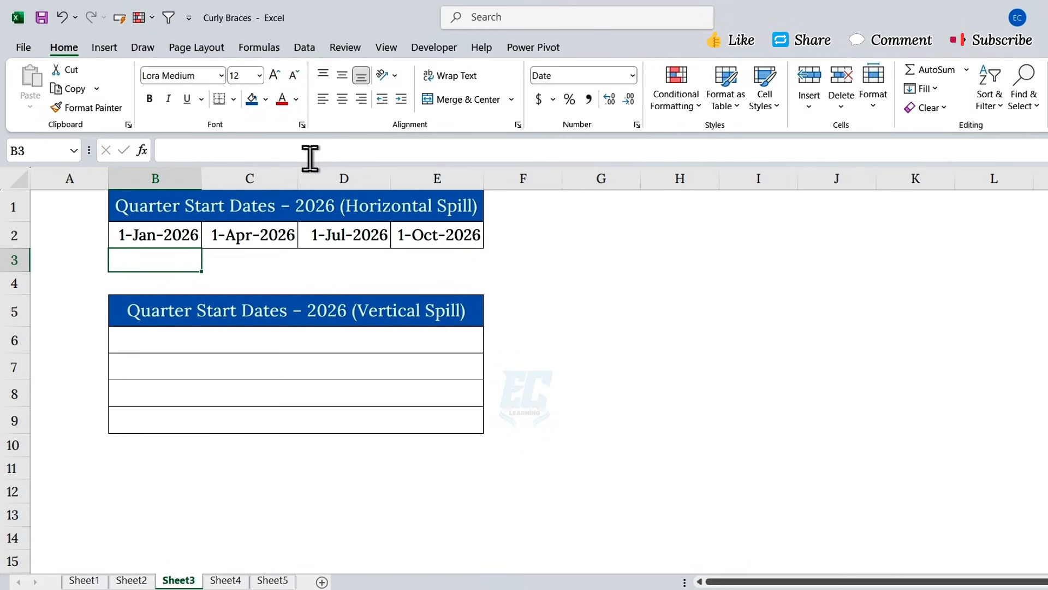
- Enter =DATE(2026,{1;4;7;10},1) in C6 so the quarter dates spill down C6:C9
{"action": "left_click", "coordinate": [242, 312]}
{"action": "left_click", "coordinate": [236, 339]}
{"action": "type", "text": "=DATE("}
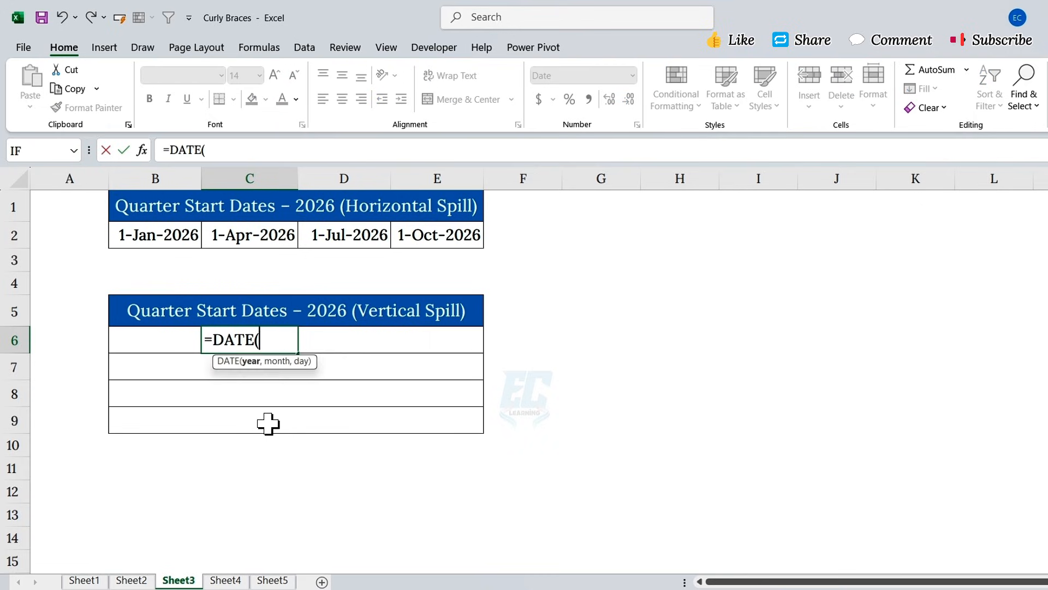
{"action": "type", "text": "2026,"}
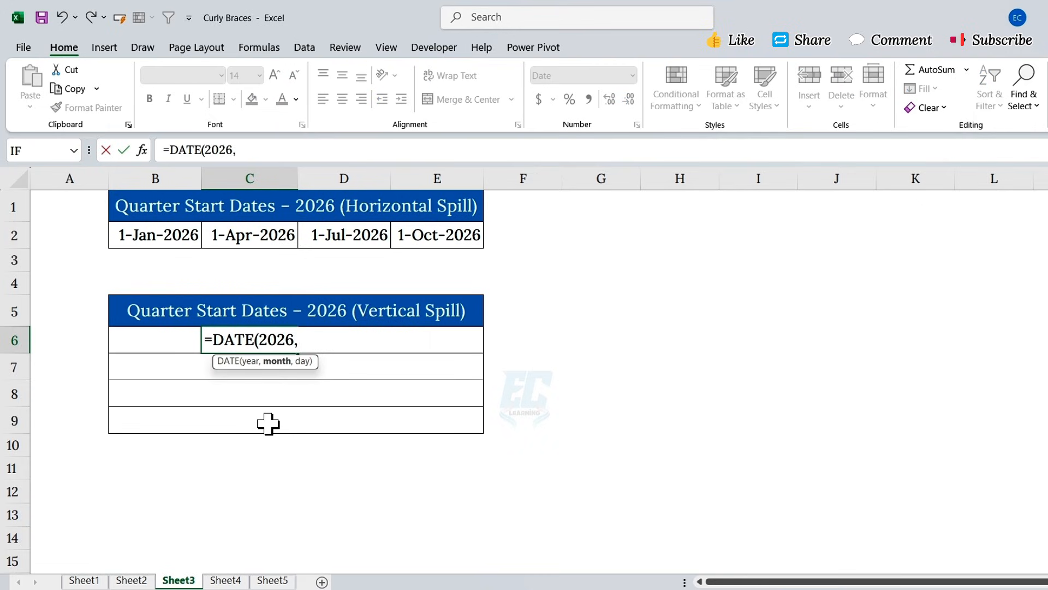
{"action": "type", "text": "{1;4;7;10},1"}
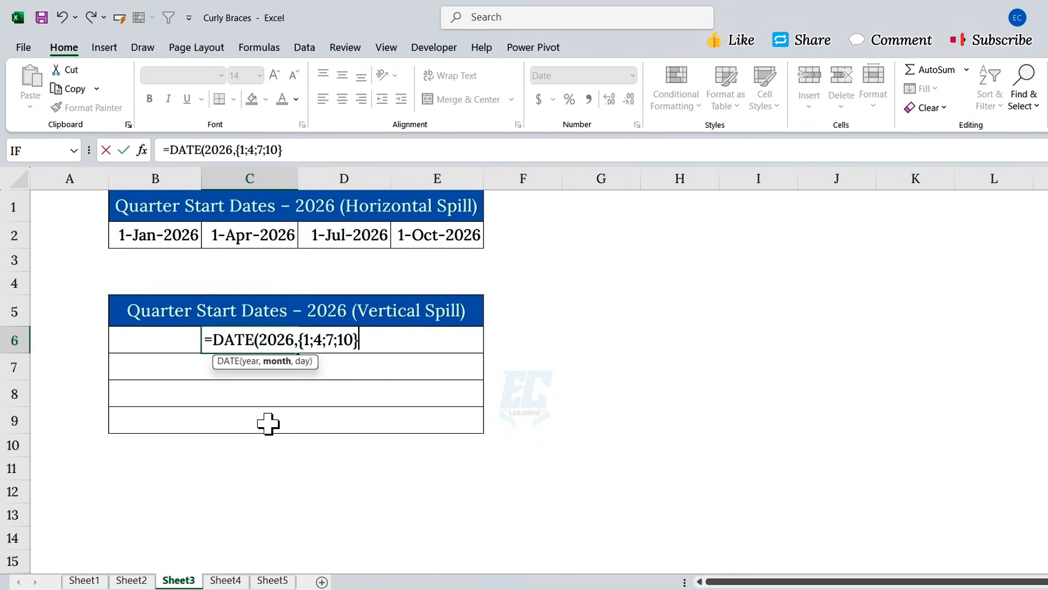
{"action": "type", "text": ")"}
{"action": "key", "text": "Return"}
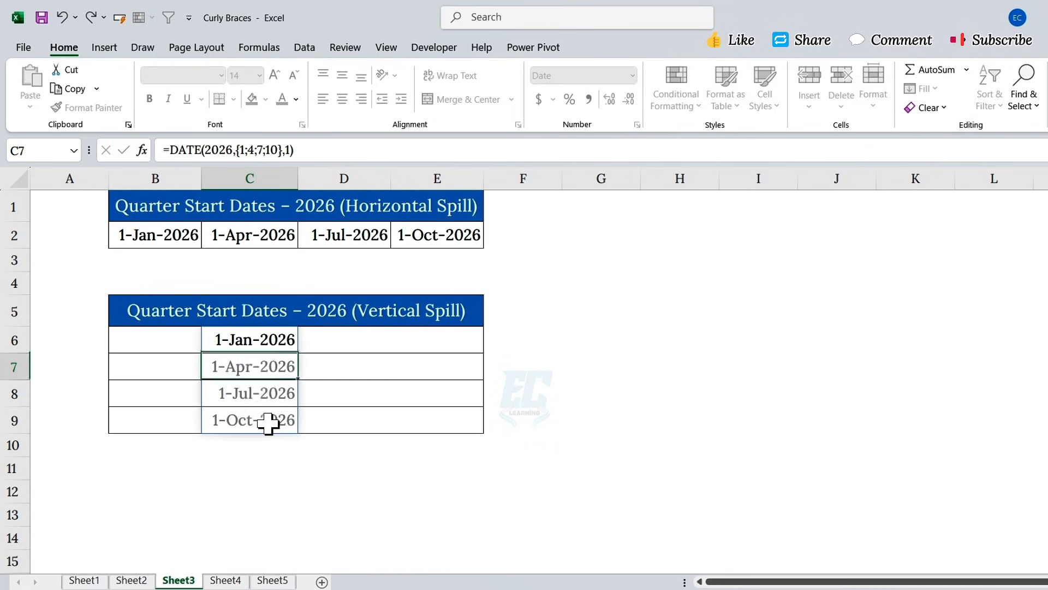
{"action": "left_click", "coordinate": [274, 338]}
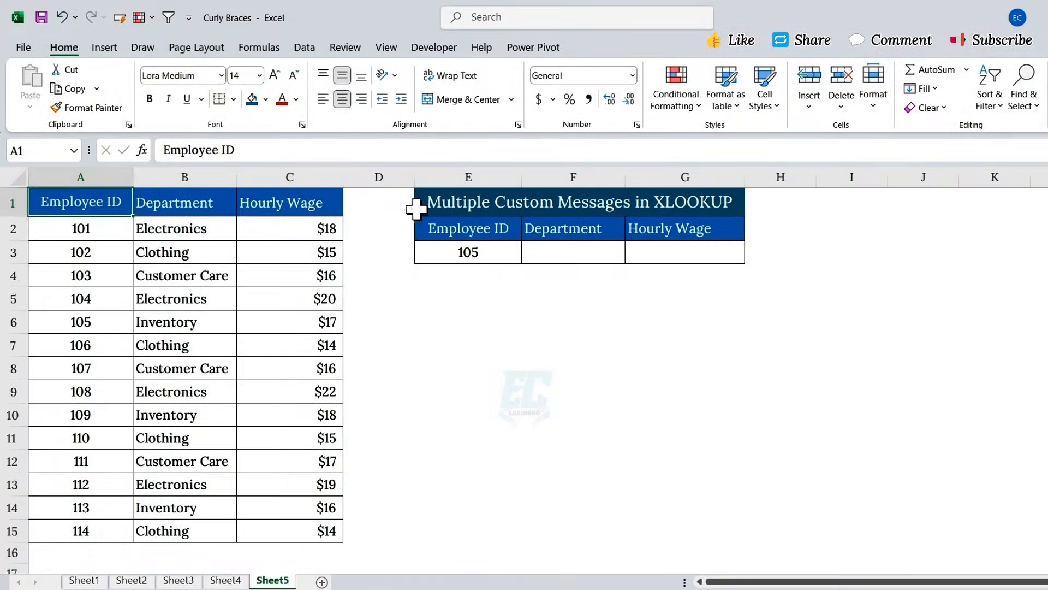
{"action": "left_click", "coordinate": [426, 207]}
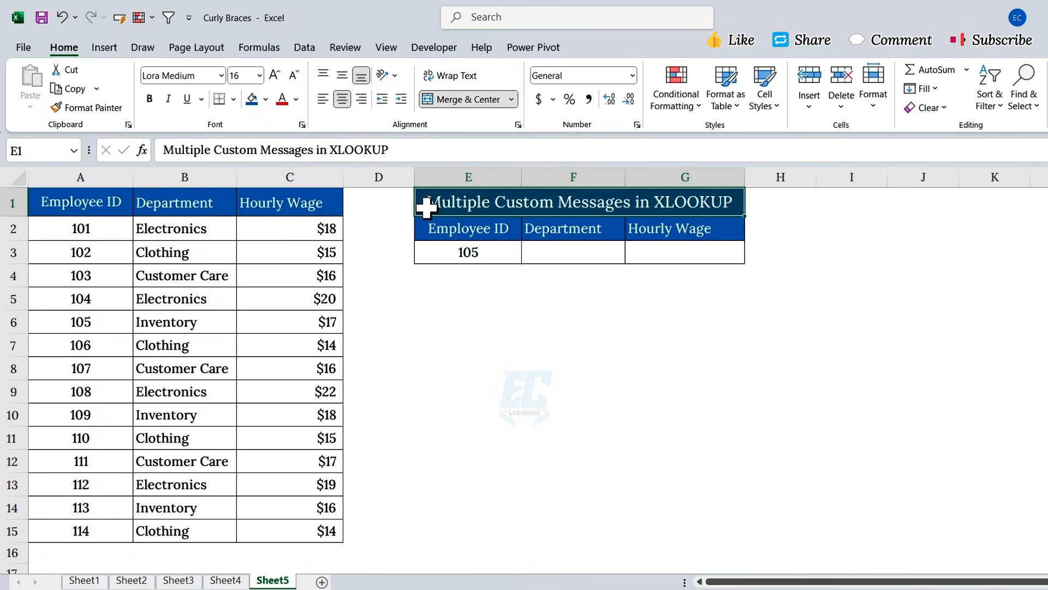
{"action": "left_click_drag", "start_coordinate": [113, 206], "coordinate": [293, 522]}
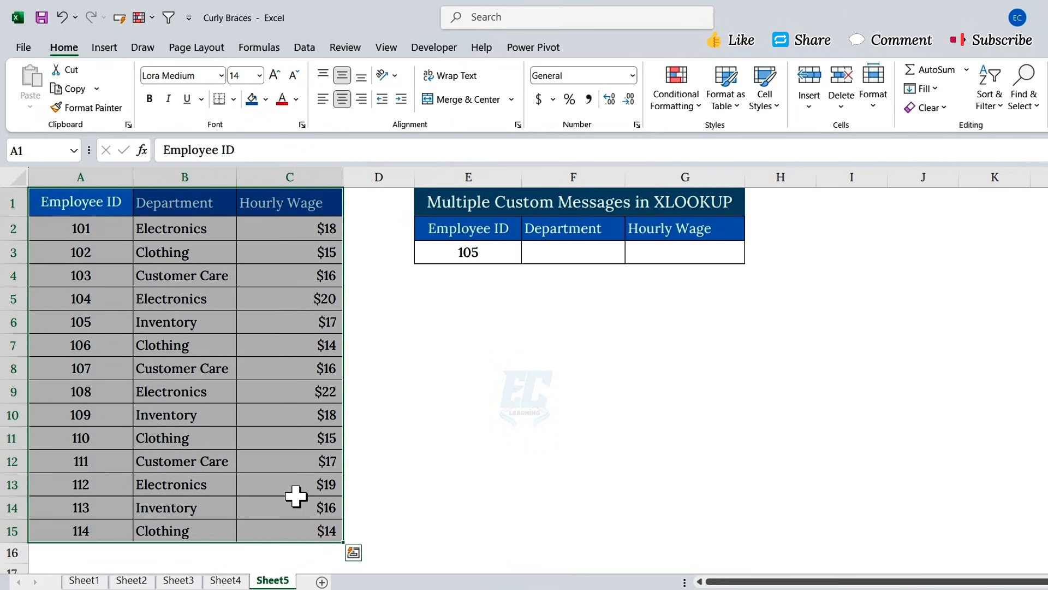
{"action": "left_click", "coordinate": [224, 176]}
{"action": "left_click", "coordinate": [286, 175]}
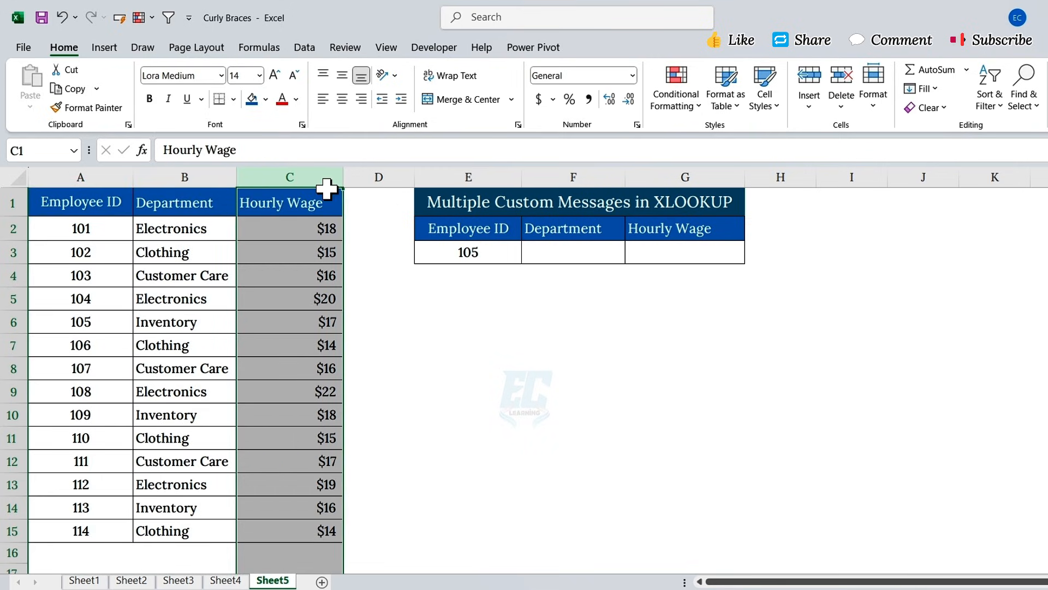
{"action": "left_click", "coordinate": [445, 253]}
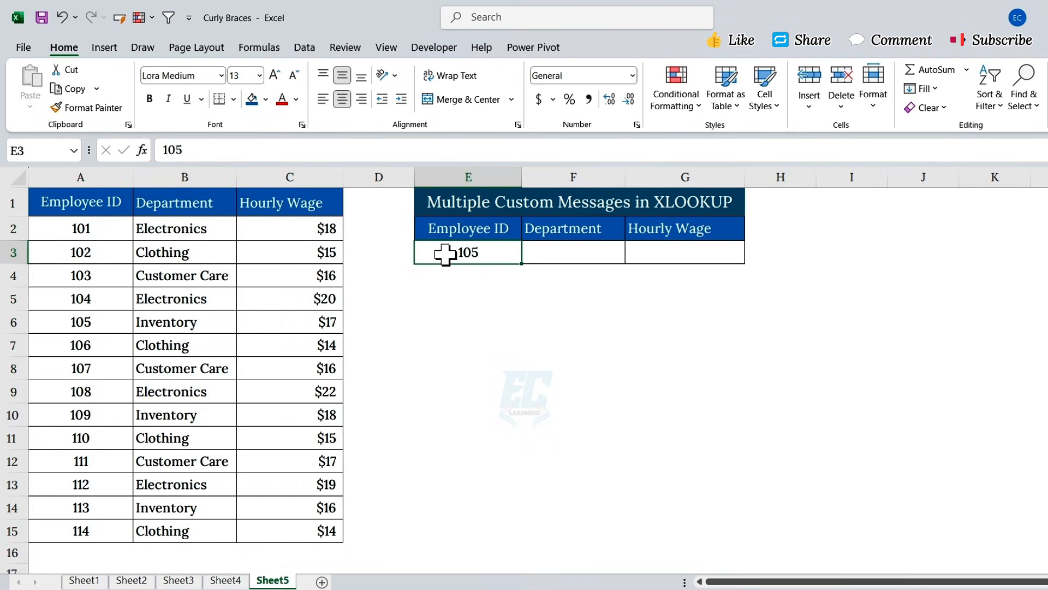
{"action": "left_click_drag", "start_coordinate": [552, 250], "coordinate": [636, 251]}
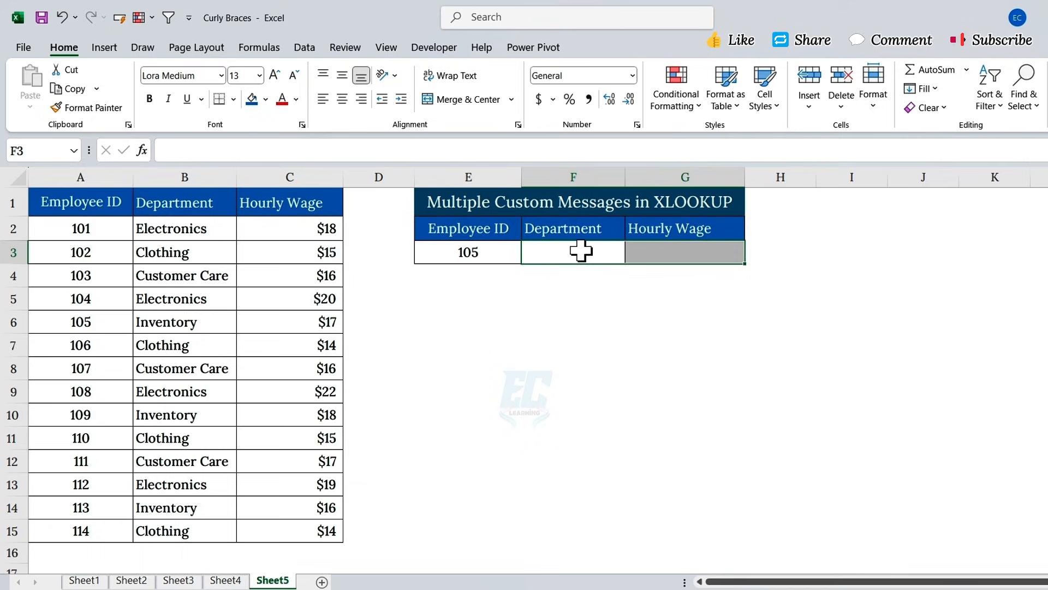
{"action": "left_click", "coordinate": [581, 251]}
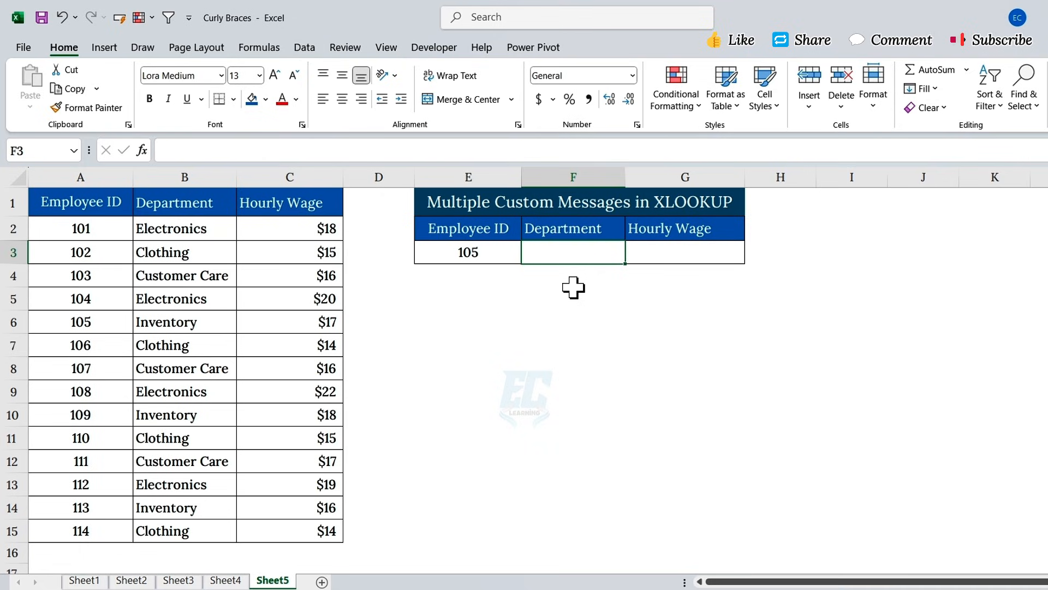
- Enter =XLOOKUP(E3,A2:A15,B2:C15,{"Unknown Dept","Unknown Wage"}) in F3
{"action": "type", "text": "="}
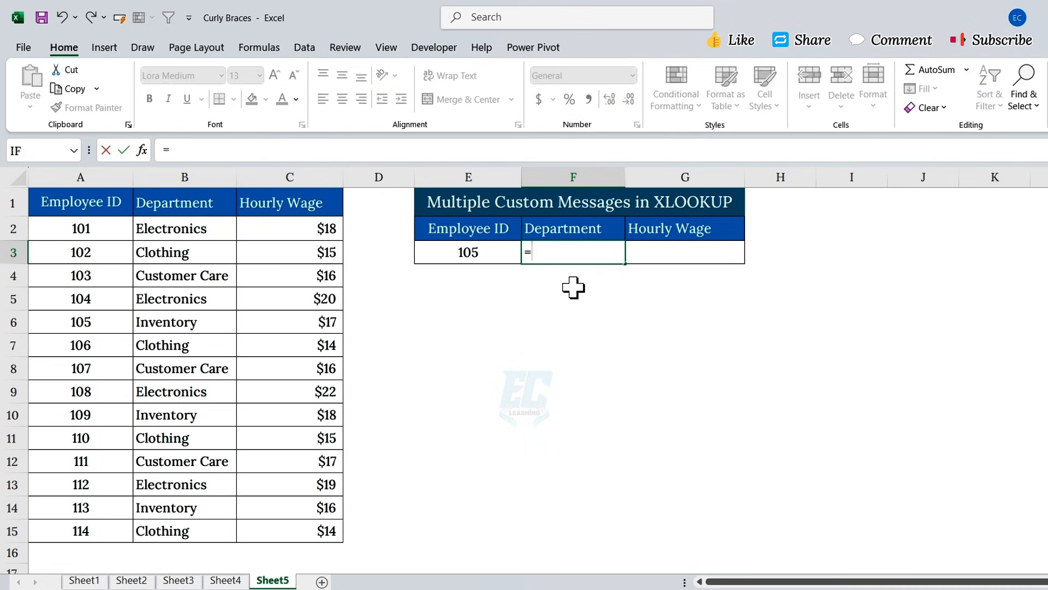
{"action": "type", "text": "xlookup"}
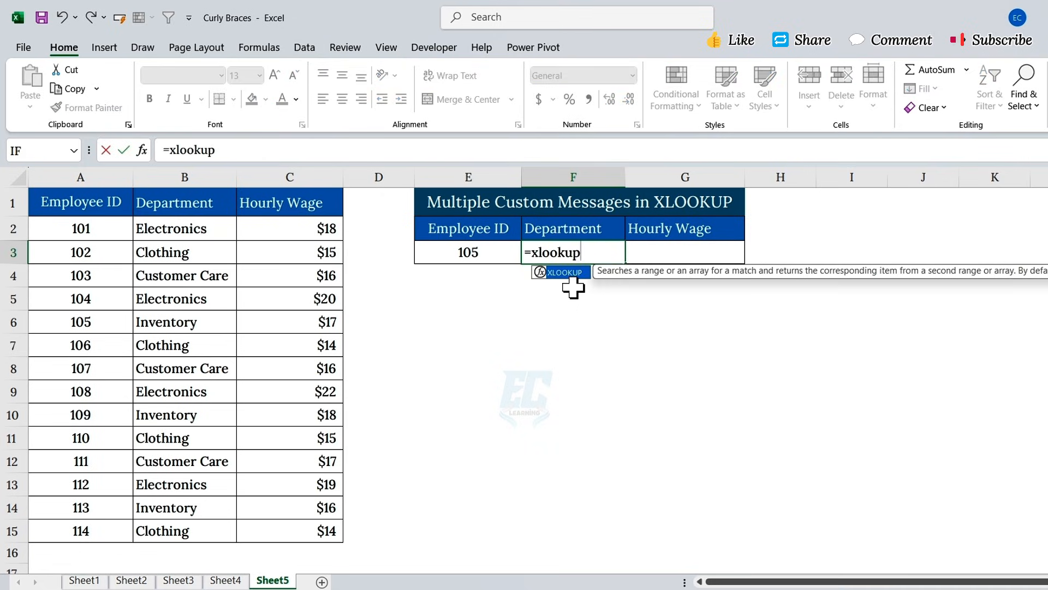
{"action": "key", "text": "Tab"}
{"action": "left_click", "coordinate": [445, 251]}
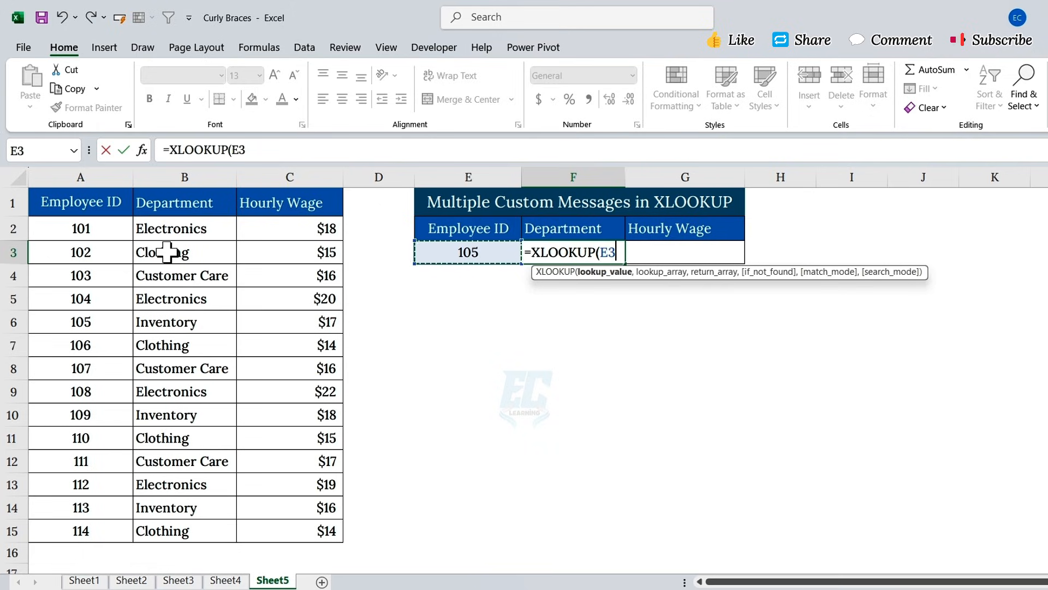
{"action": "type", "text": ","}
{"action": "left_click_drag", "start_coordinate": [111, 230], "coordinate": [96, 529]}
{"action": "type", "text": ","}
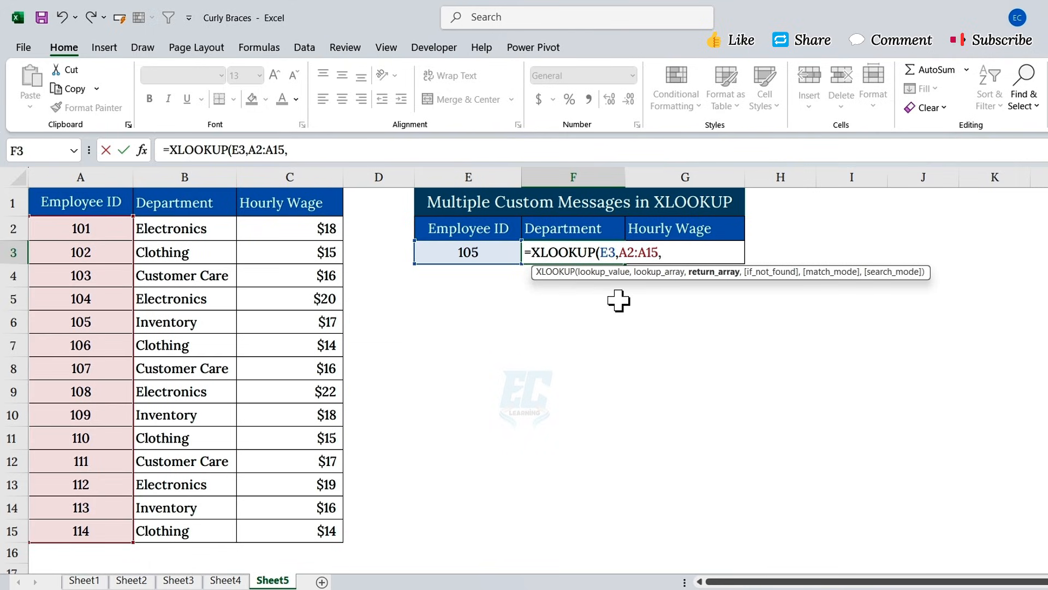
{"action": "left_click_drag", "start_coordinate": [199, 227], "coordinate": [284, 530]}
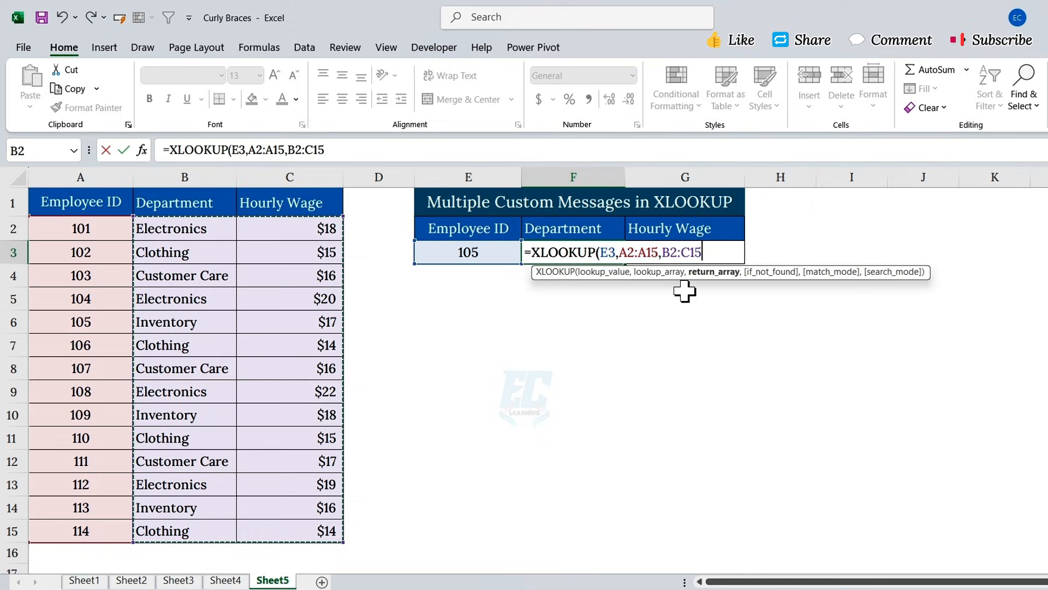
{"action": "type", "text": ","}
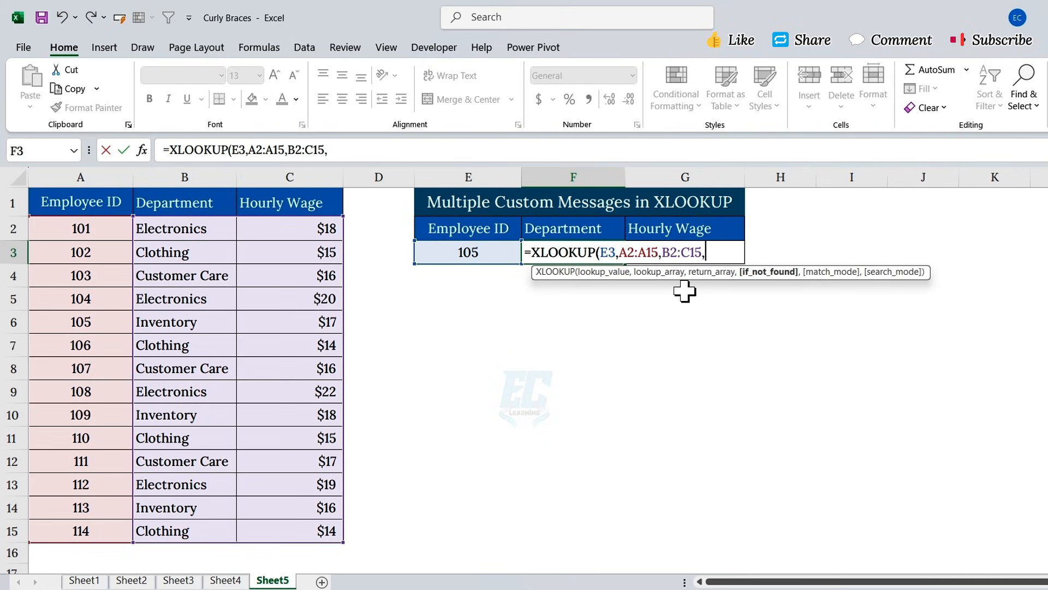
{"action": "type", "text": "{\"Unknown De"}
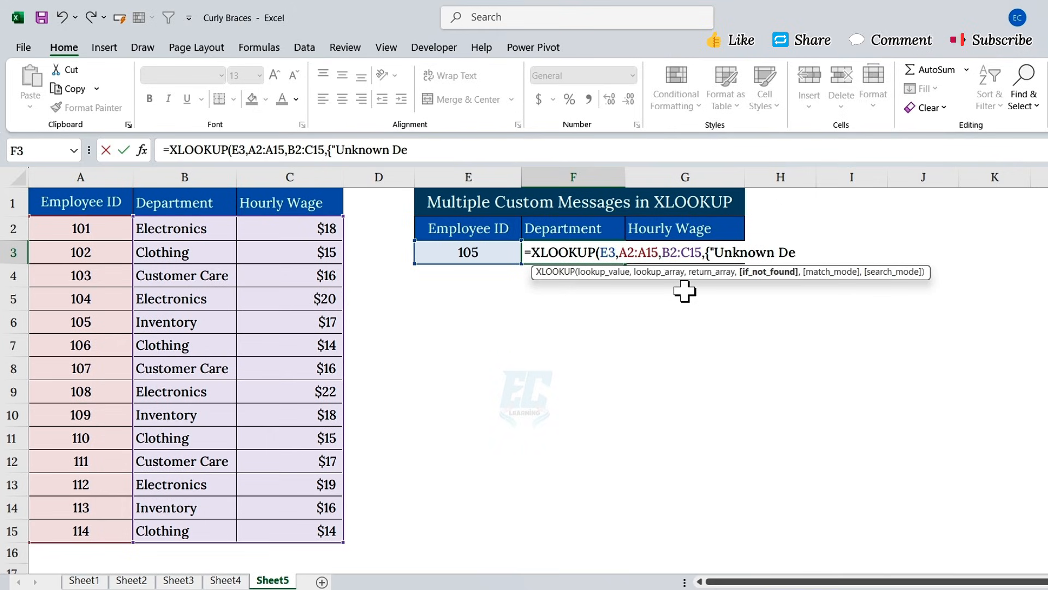
{"action": "type", "text": "pt\", \"Unknown Wage"}
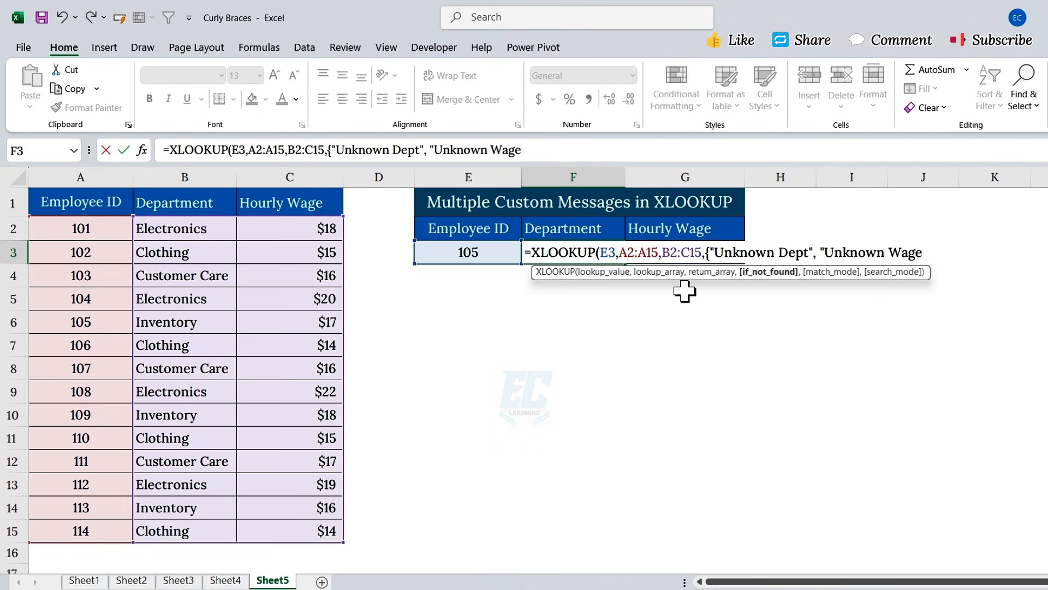
{"action": "type", "text": "\"})"}
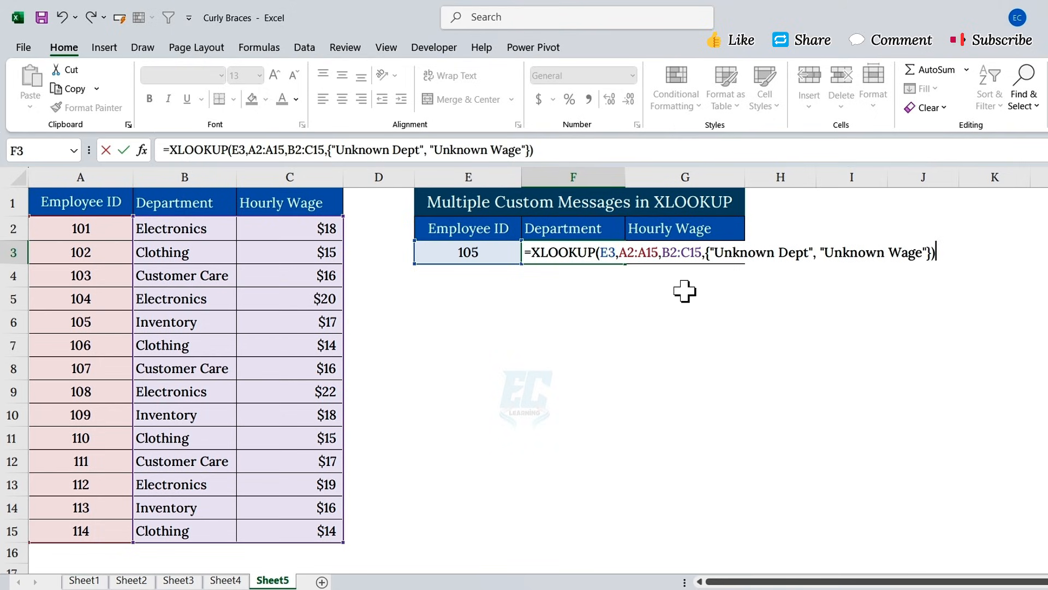
{"action": "key", "text": "Return"}
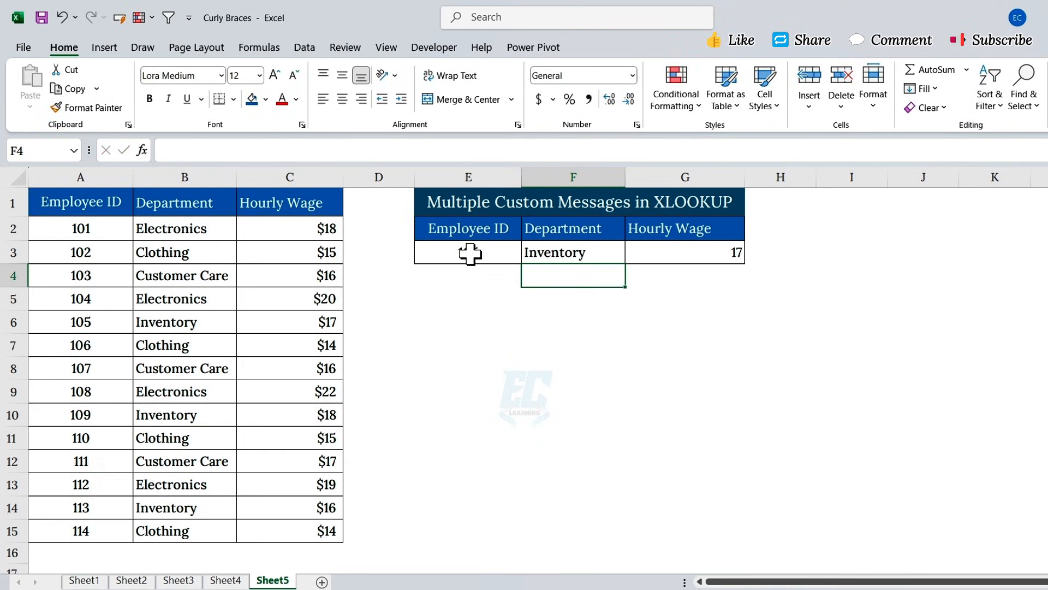
- Change the Employee ID in E3 to 118 and confirm F3:G3 show Unknown Dept and Unknown Wage
{"action": "left_click", "coordinate": [470, 253]}
{"action": "type", "text": "118"}
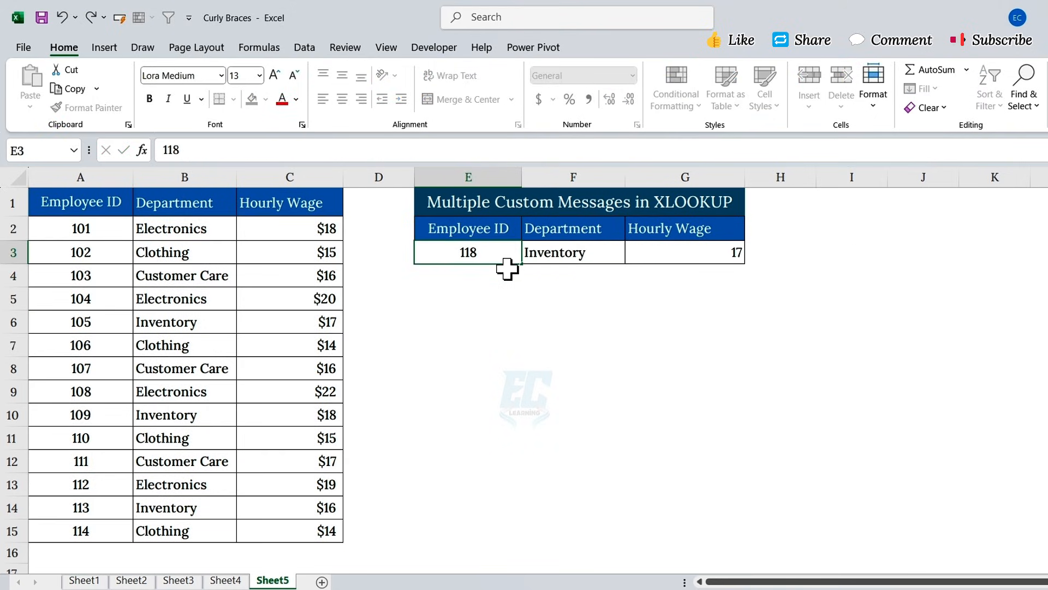
{"action": "key", "text": "Return"}
{"action": "left_click", "coordinate": [513, 255]}
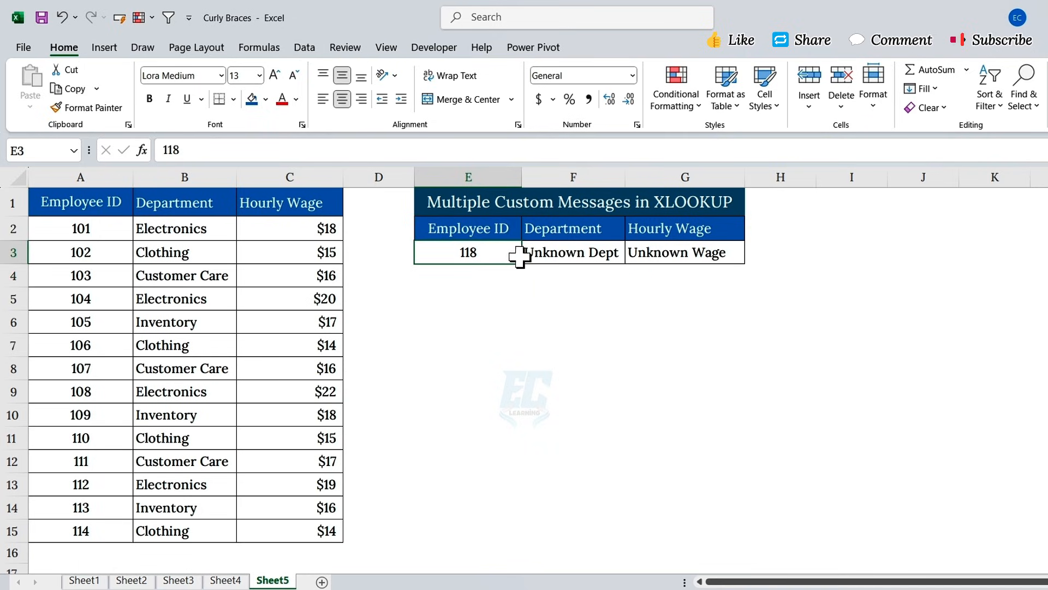
{"action": "left_click", "coordinate": [570, 256]}
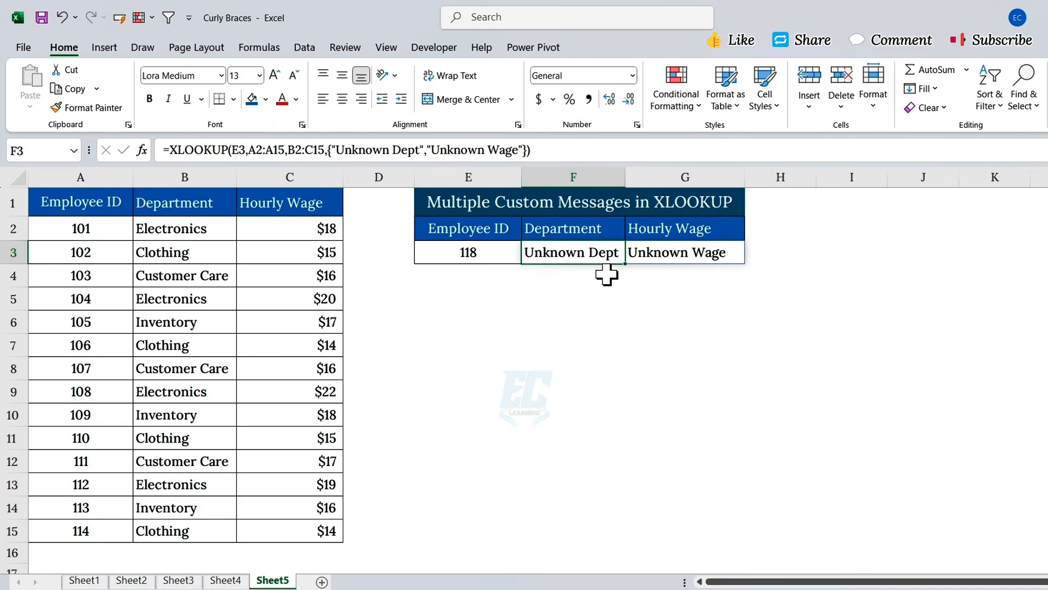
{"action": "left_click", "coordinate": [720, 255]}
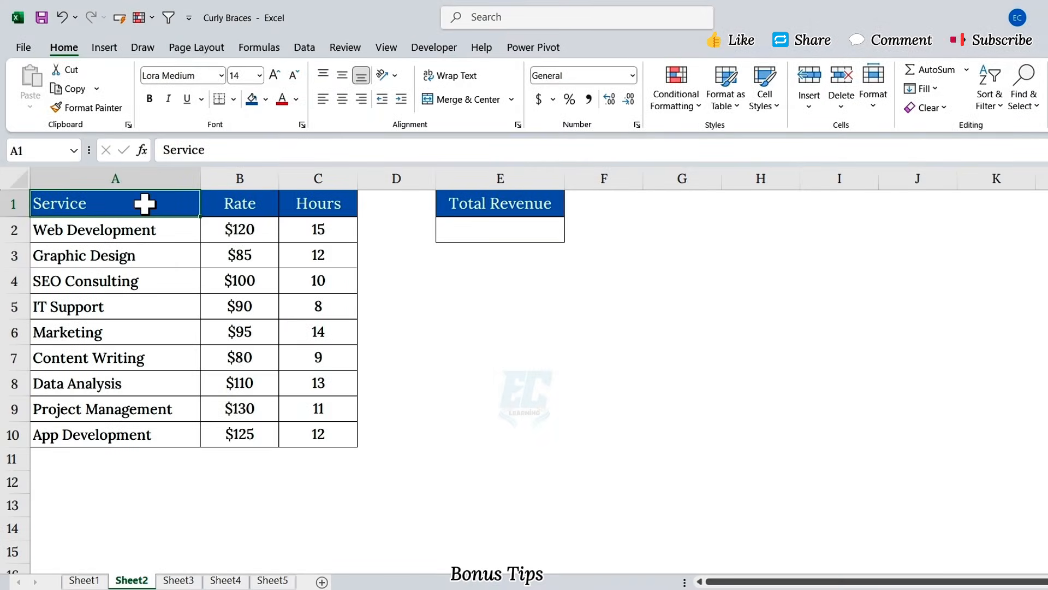
- Enter =SUM(B2:B10*C2:C10) in E2 for a total revenue of $10,950
{"action": "left_click", "coordinate": [443, 209]}
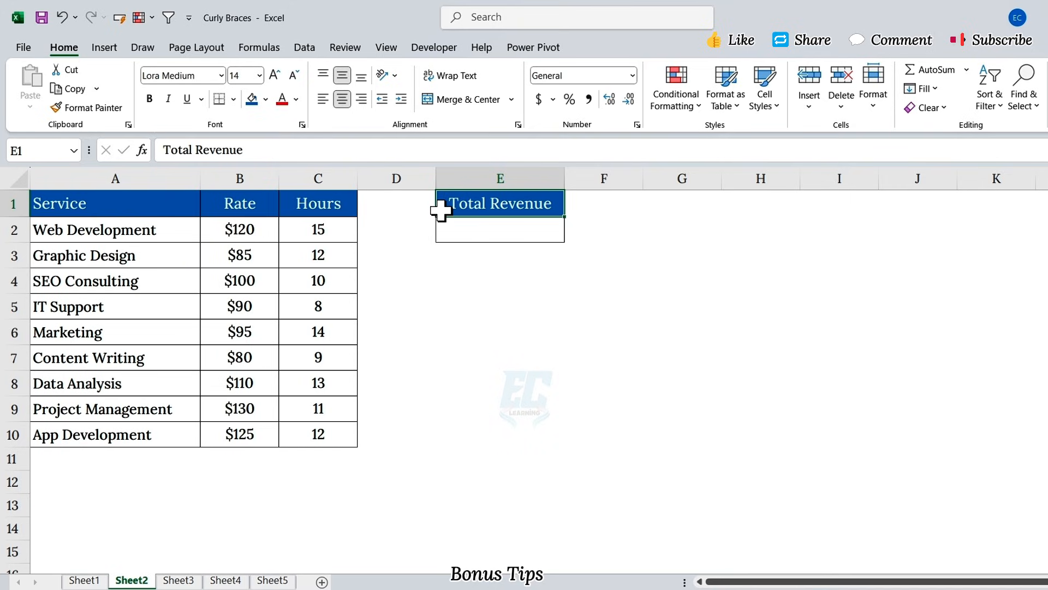
{"action": "left_click_drag", "start_coordinate": [252, 228], "coordinate": [306, 230]}
{"action": "left_click_drag", "start_coordinate": [257, 262], "coordinate": [310, 259]}
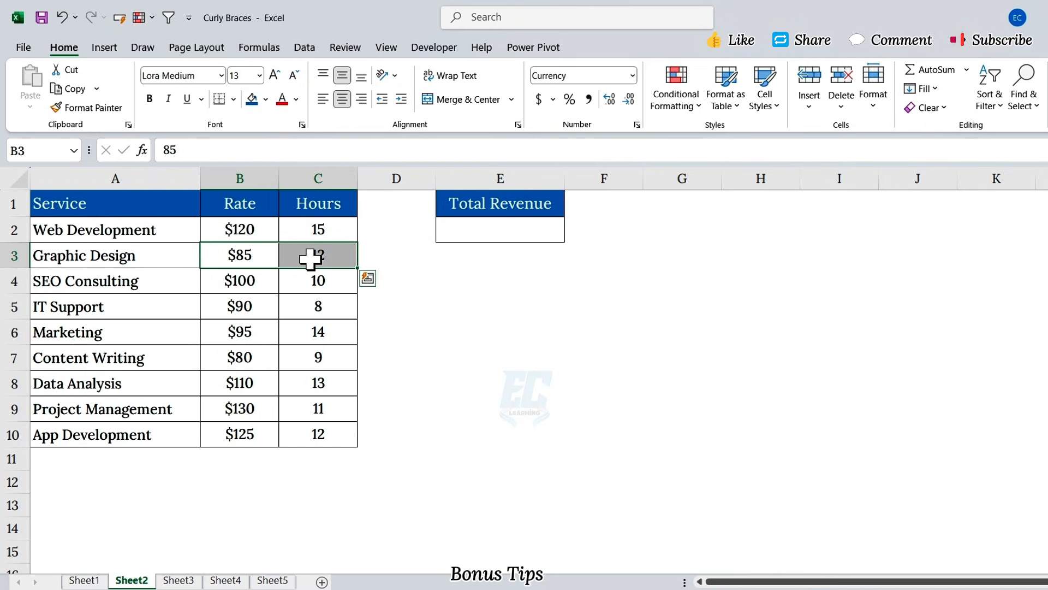
{"action": "left_click", "coordinate": [458, 233]}
{"action": "type", "text": "=SUM("}
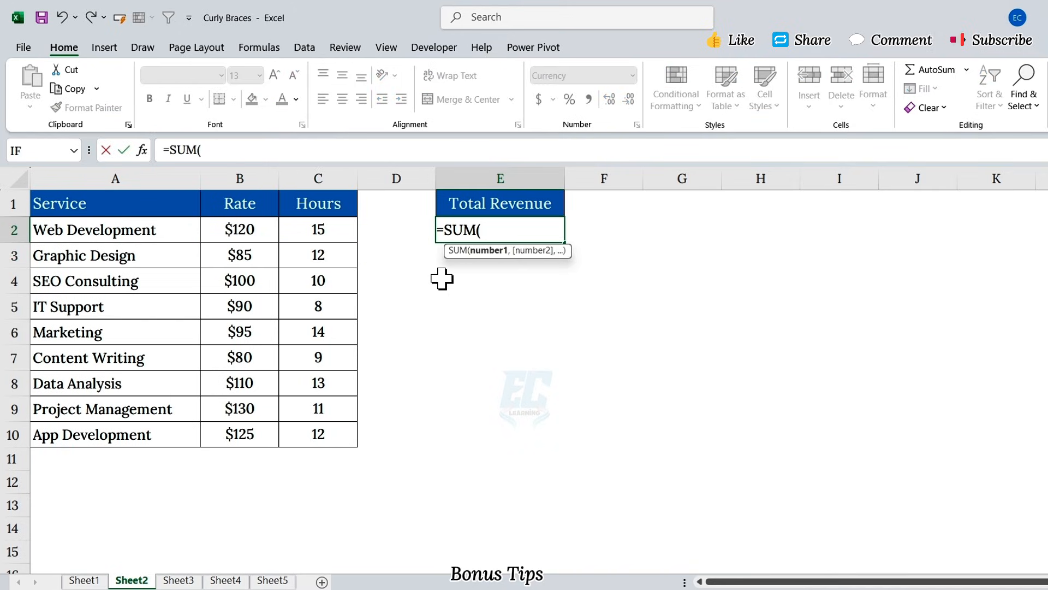
{"action": "left_click_drag", "start_coordinate": [269, 229], "coordinate": [273, 425]}
{"action": "type", "text": "*"}
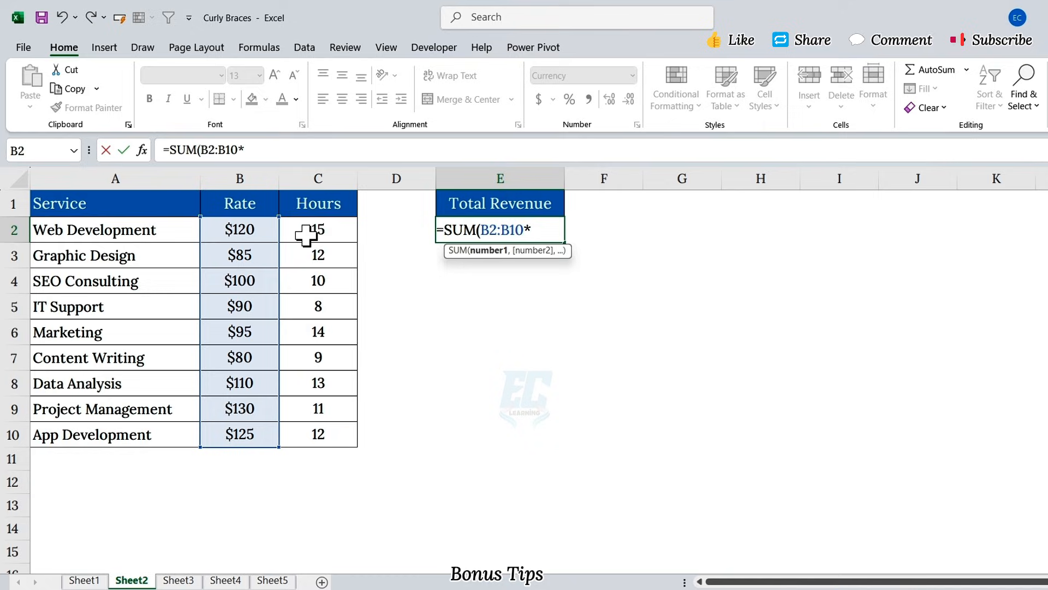
{"action": "left_click_drag", "start_coordinate": [305, 235], "coordinate": [334, 433]}
{"action": "type", "text": ")"}
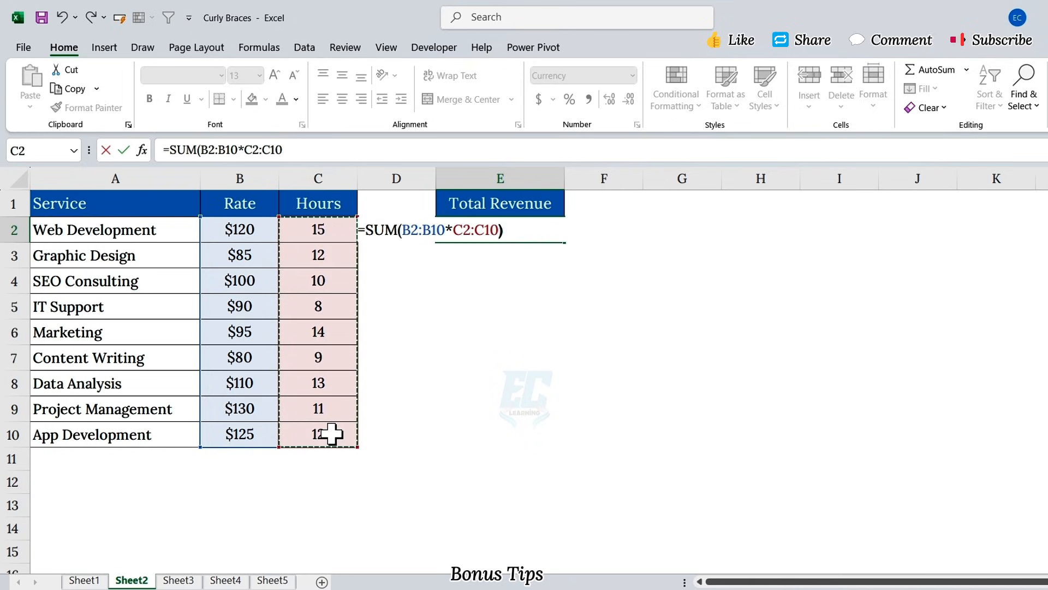
{"action": "left_click_drag", "start_coordinate": [502, 230], "coordinate": [335, 217]}
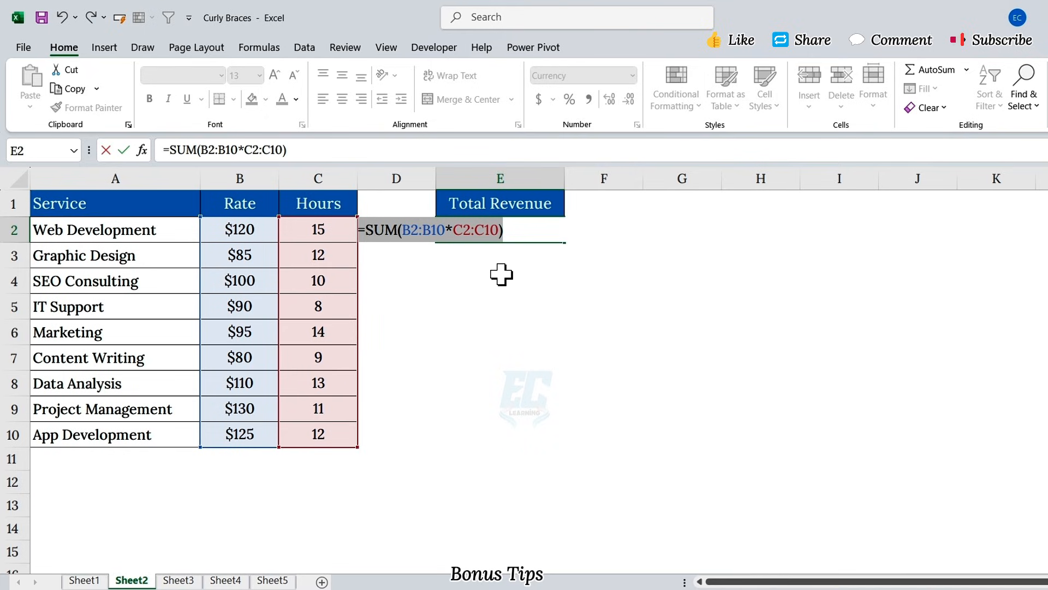
{"action": "key", "text": "Return"}
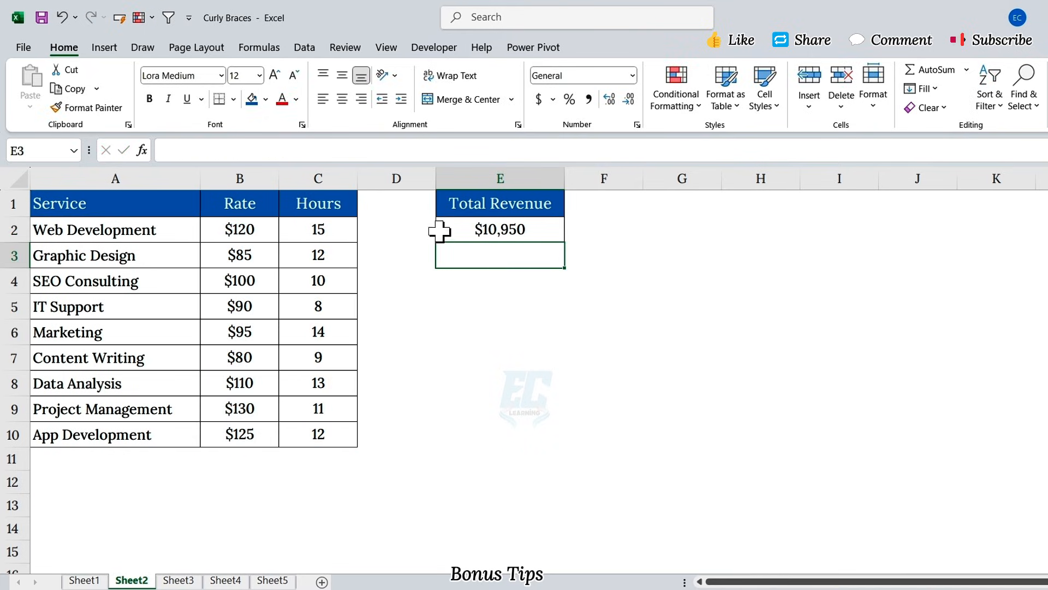
- Select E2 and highlight the whole =SUM(B2:B10*C2:C10) formula, previewing 10950
{"action": "left_click", "coordinate": [446, 228]}
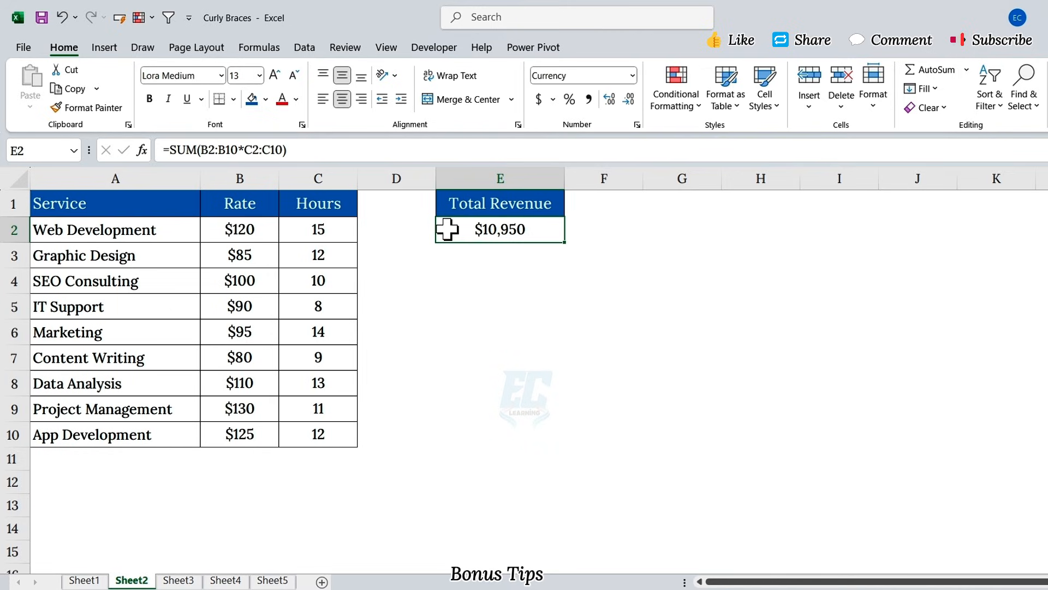
{"action": "left_click_drag", "start_coordinate": [332, 150], "coordinate": [162, 150]}
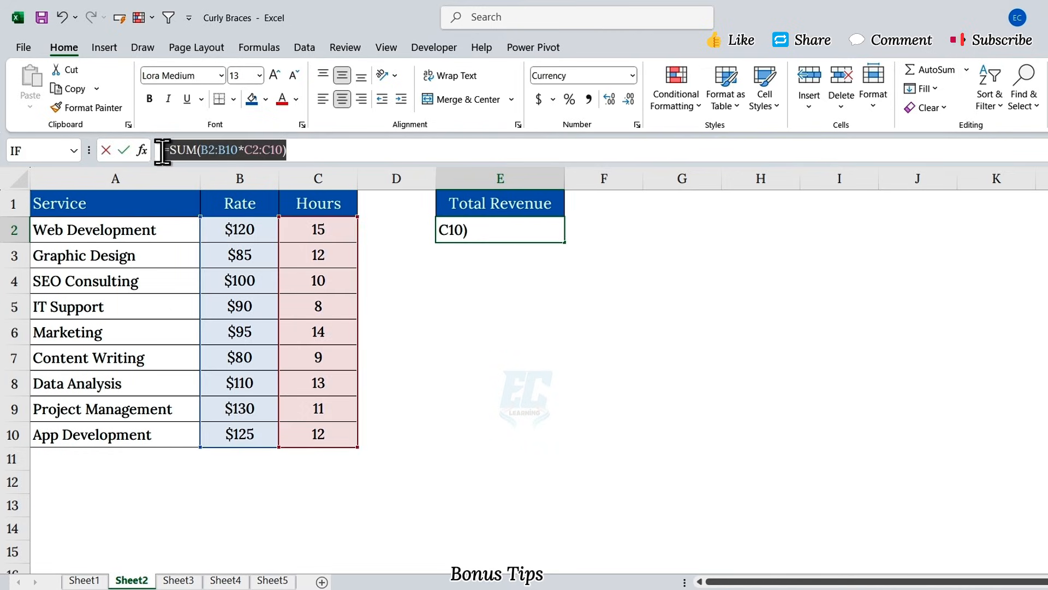